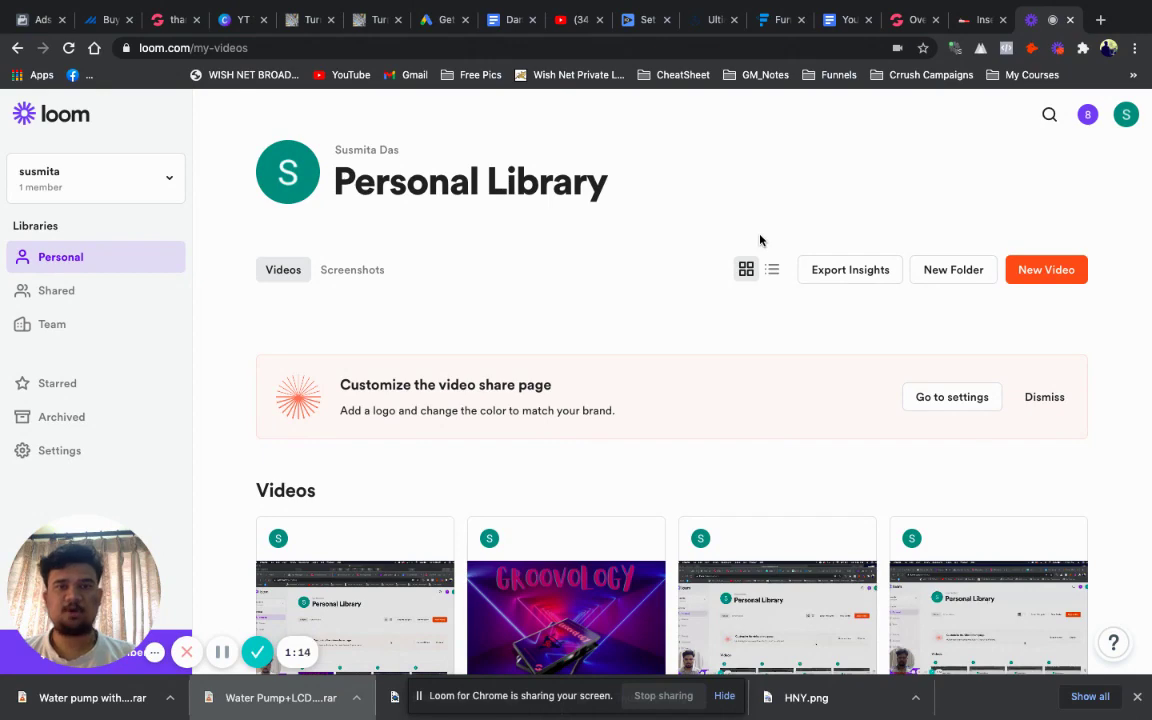
Switch to GrooveFunnels and open the GroovePages site list.
{"action": "left_click", "coordinate": [905, 20]}
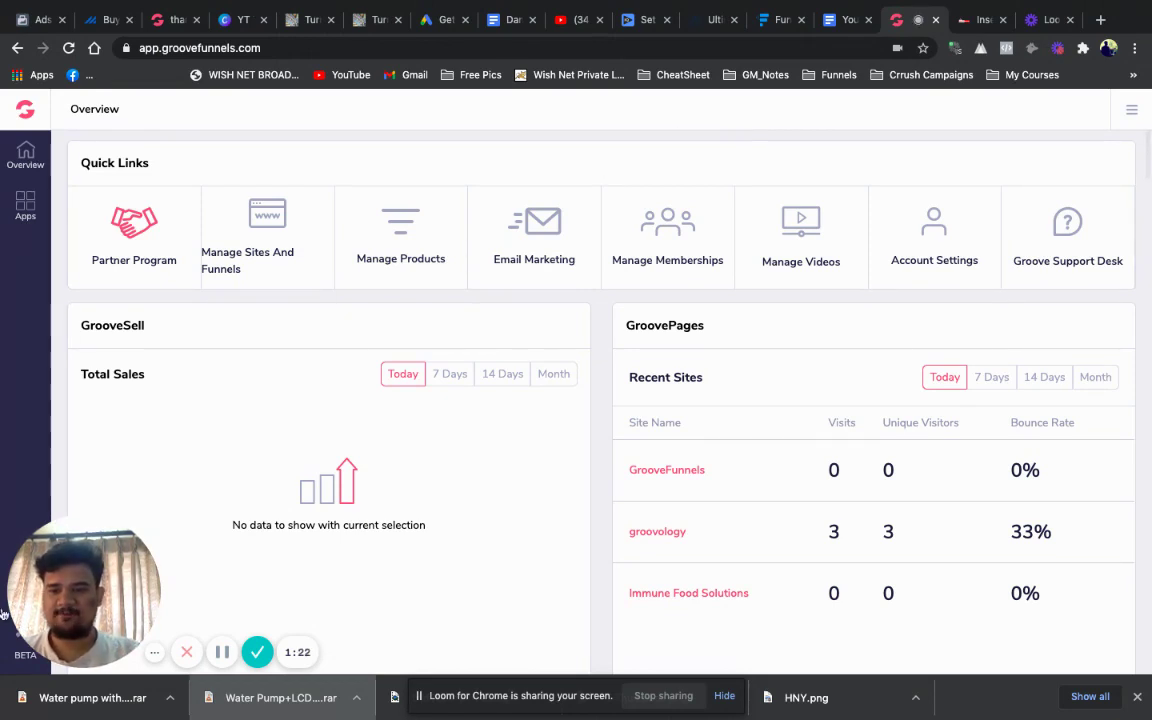
{"action": "mouse_move", "coordinate": [96, 578]}
{"action": "left_click_drag", "start_coordinate": [96, 578], "coordinate": [1109, 576]}
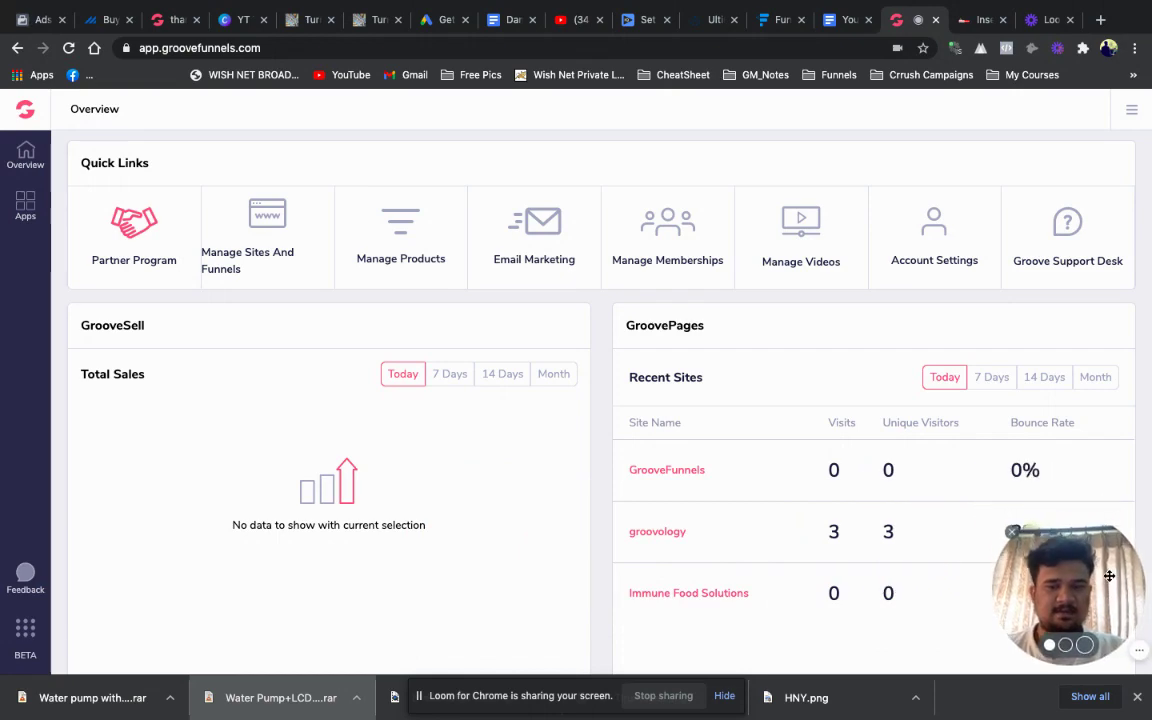
{"action": "left_click", "coordinate": [24, 634]}
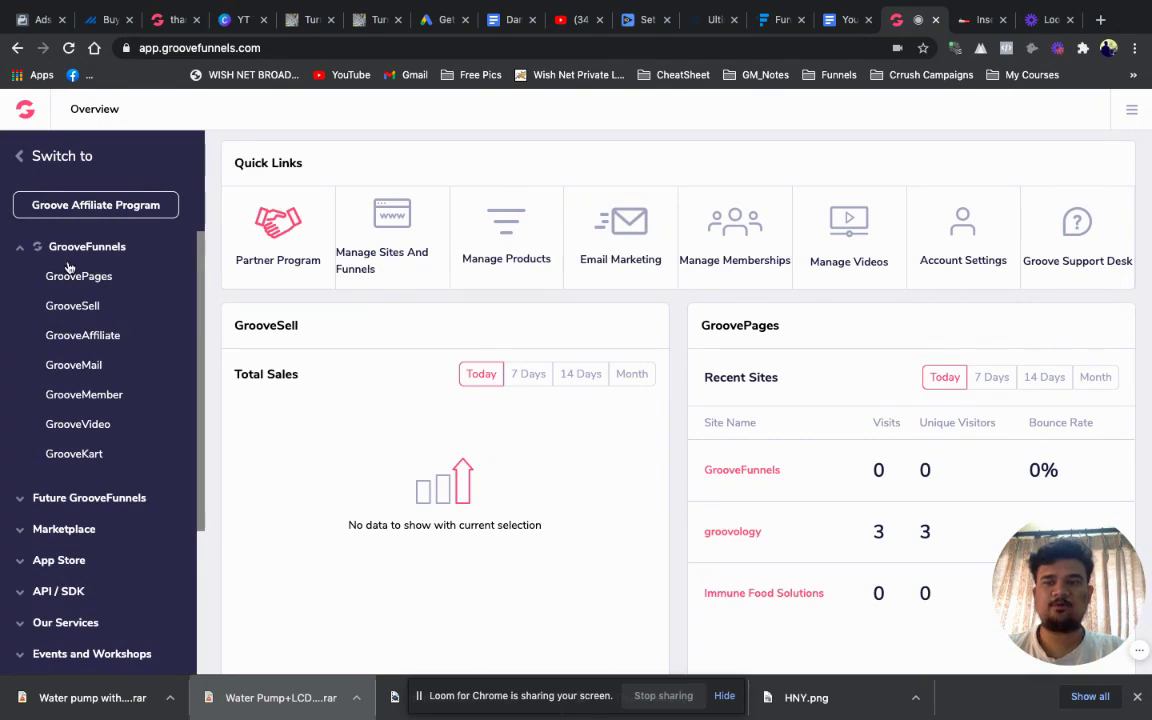
{"action": "left_click", "coordinate": [67, 281]}
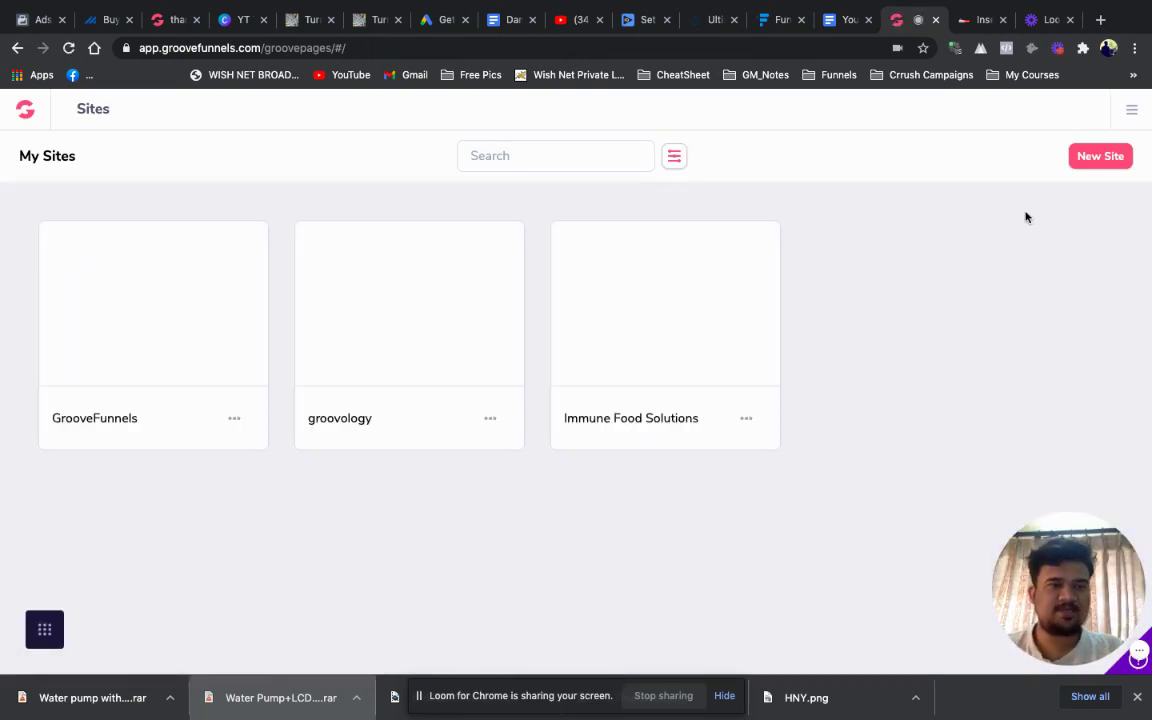
Create a new site from the blank single-page template, name it "test", and start building it.
{"action": "left_click", "coordinate": [1101, 160]}
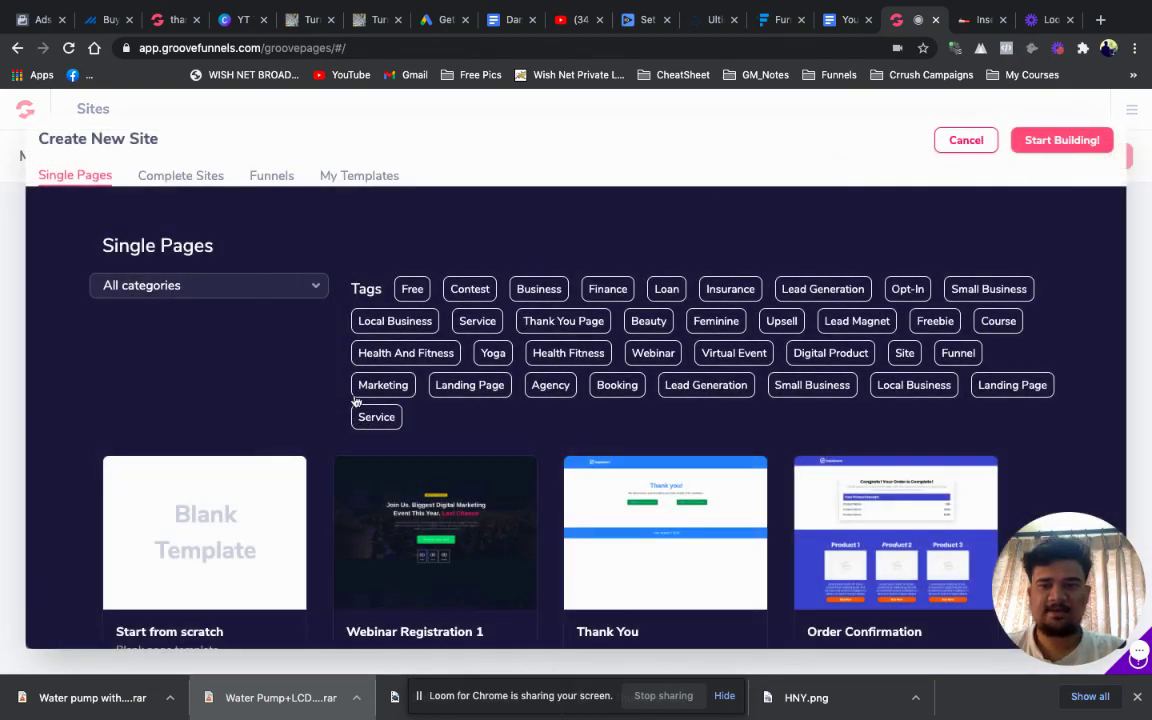
{"action": "left_click", "coordinate": [206, 543]}
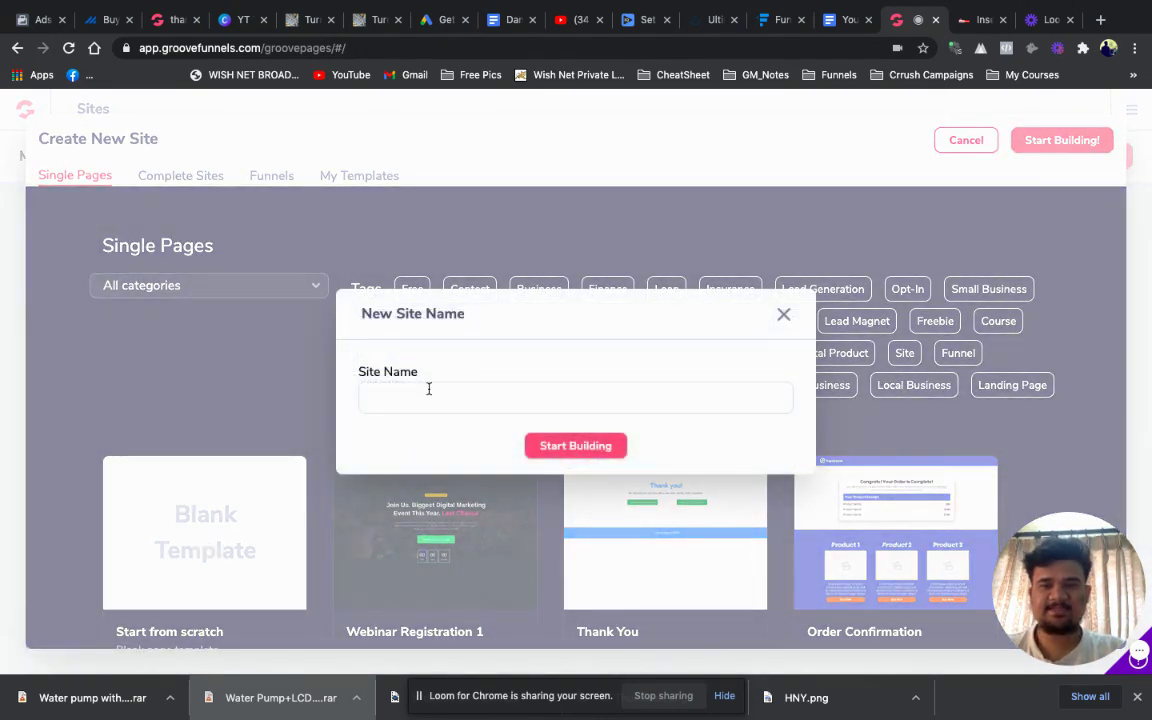
{"action": "type", "text": "test"}
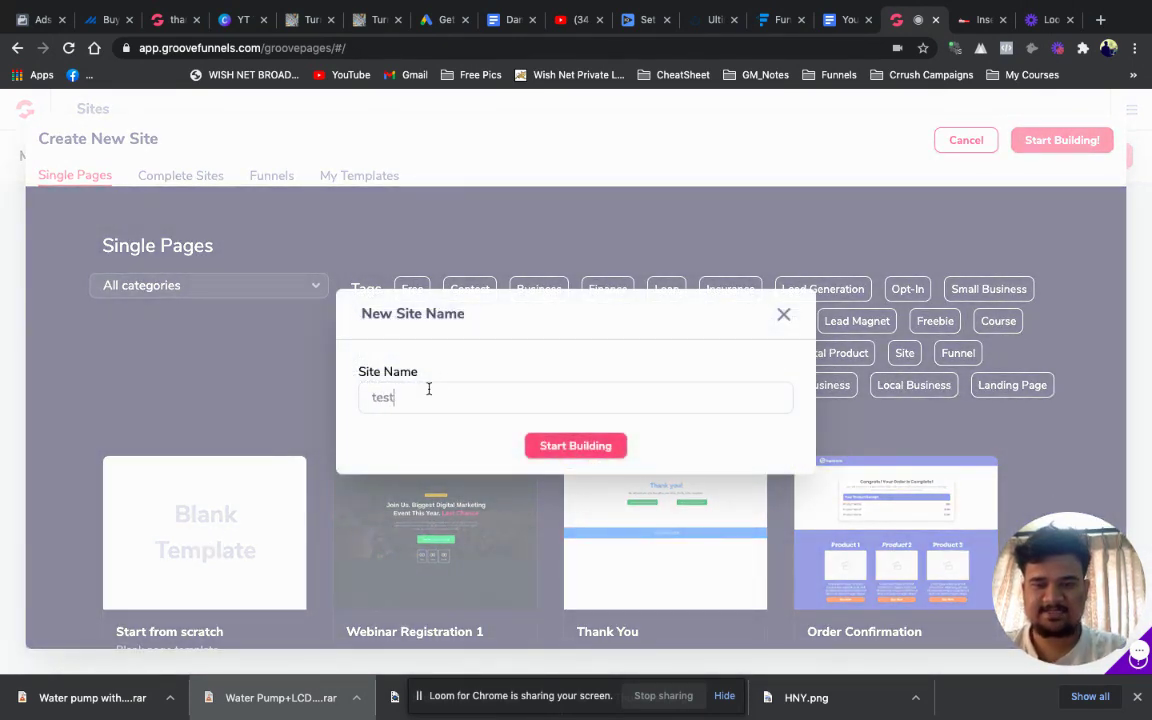
{"action": "left_click", "coordinate": [545, 447]}
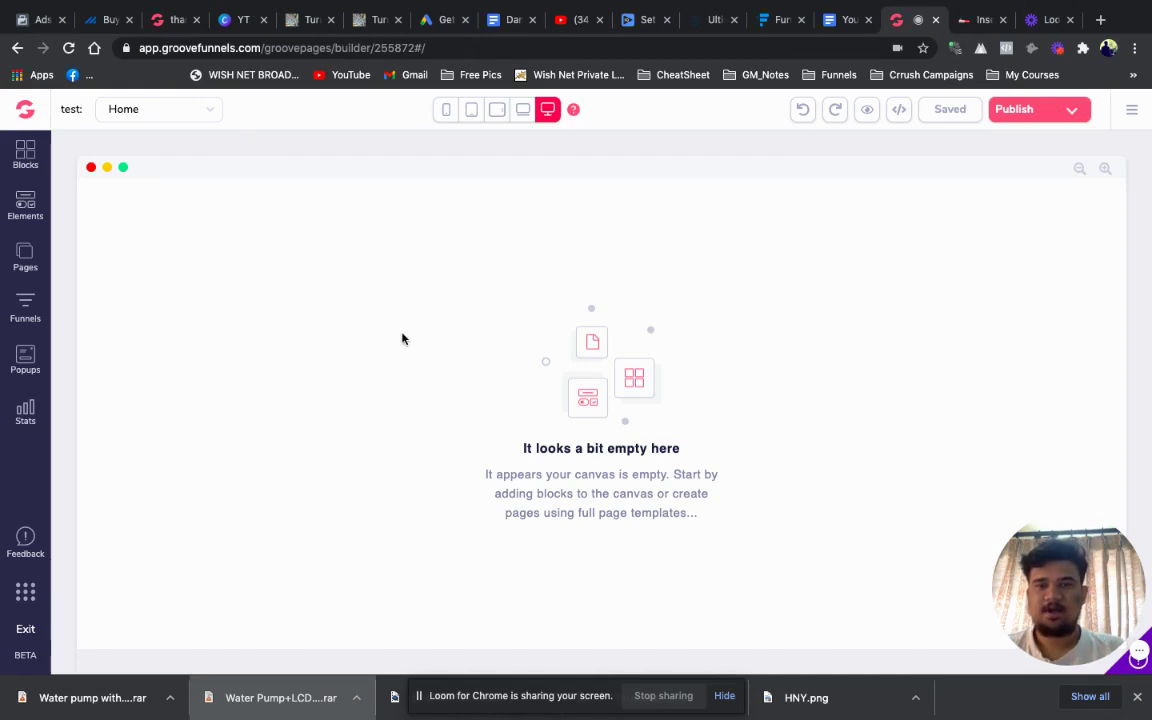
Begin adding a new page to the test site using the URL Importer.
{"action": "left_click", "coordinate": [25, 256]}
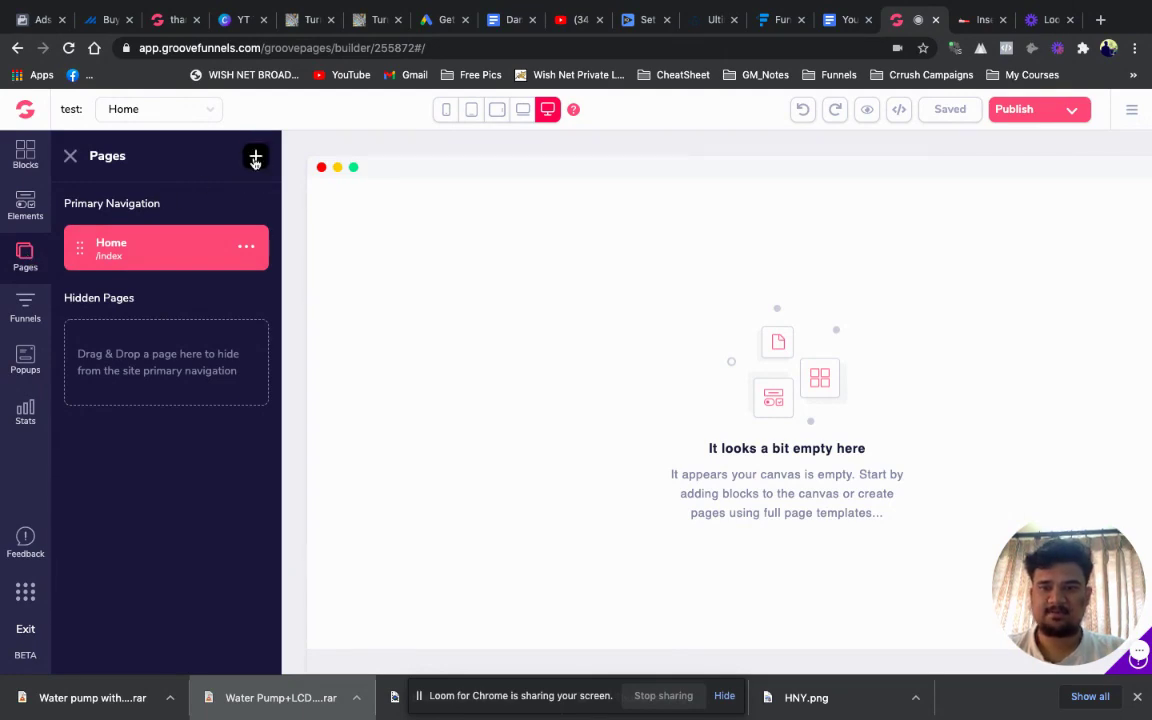
{"action": "left_click", "coordinate": [255, 158]}
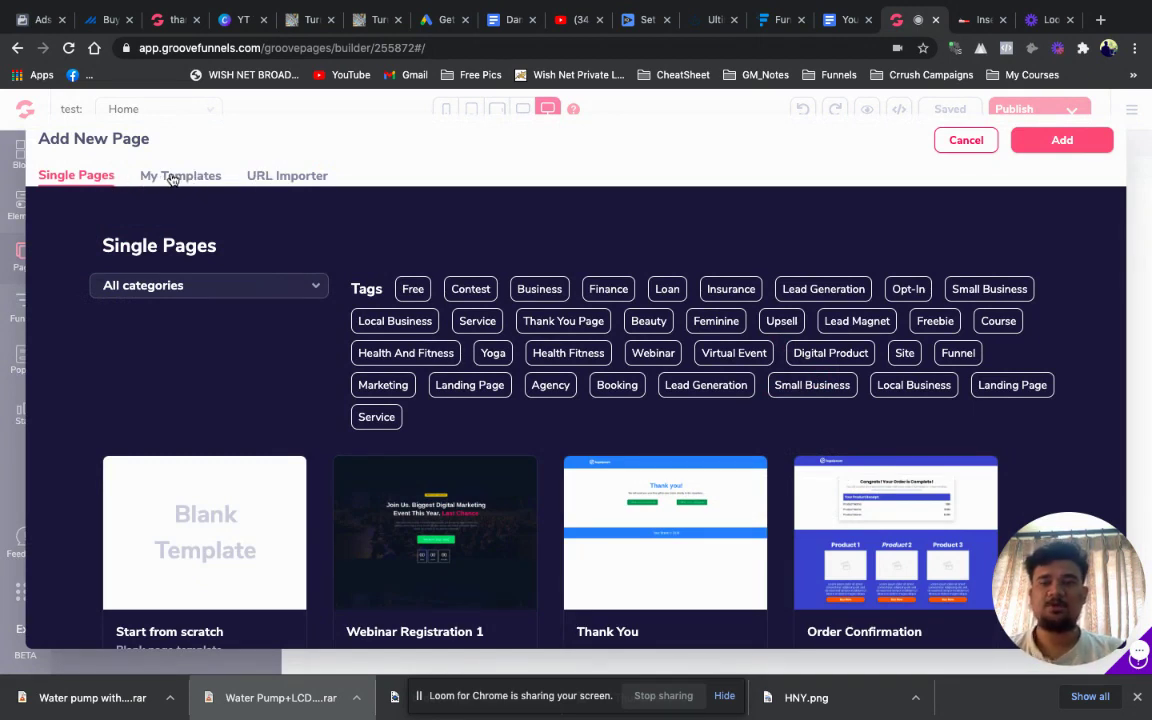
{"action": "left_click", "coordinate": [300, 176]}
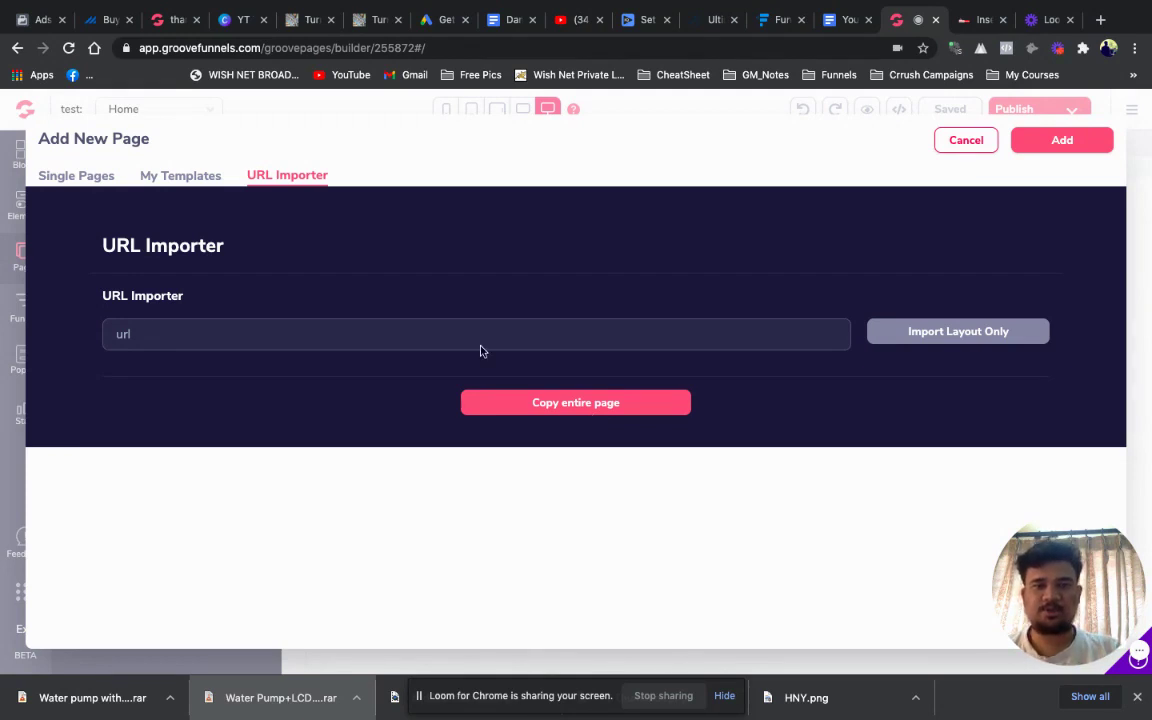
{"action": "left_click", "coordinate": [402, 335]}
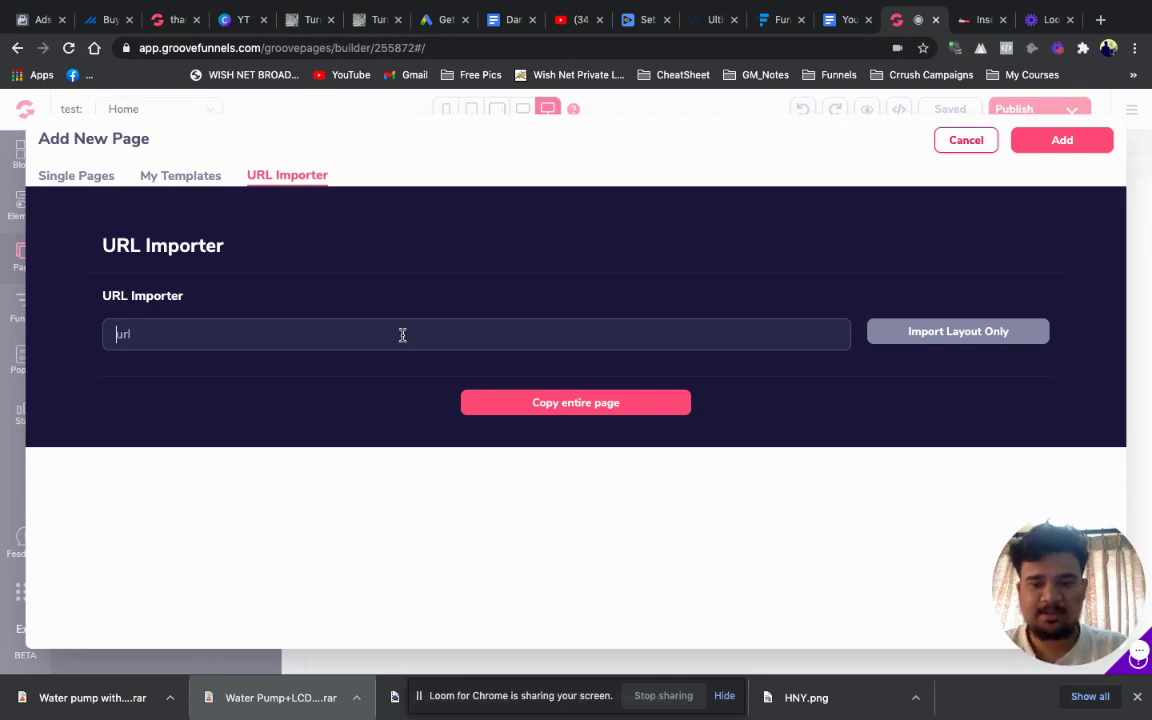
{"action": "type", "text": "htt"}
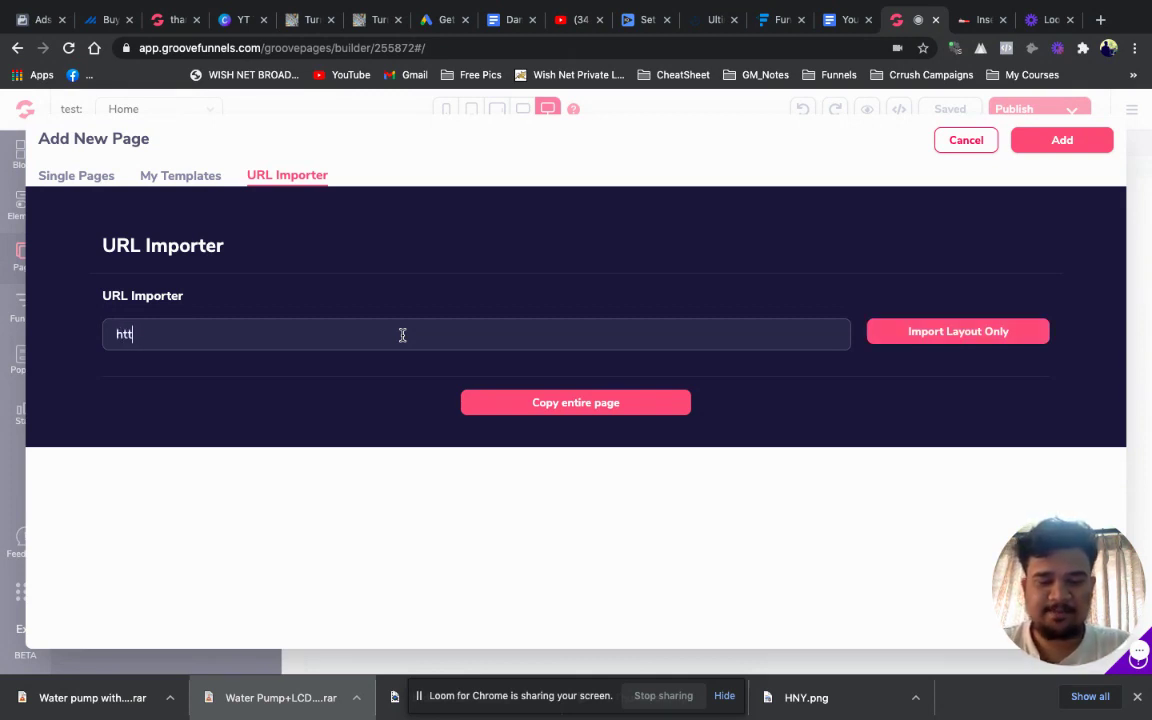
{"action": "type", "text": "ps://"}
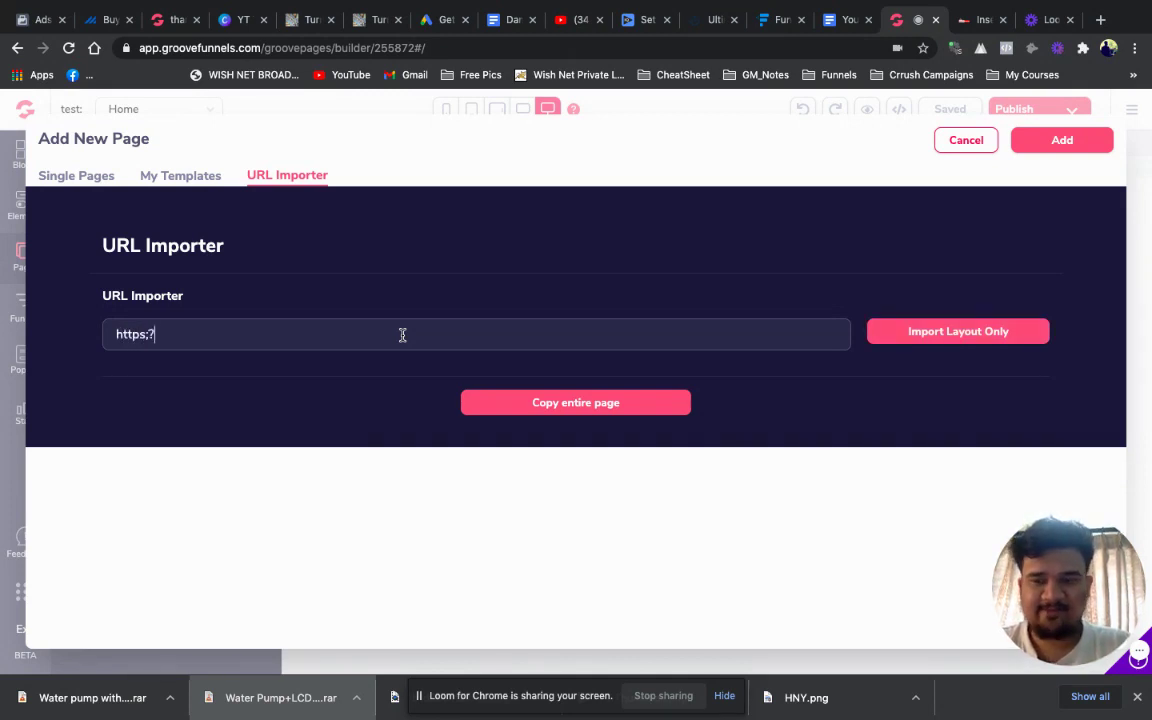
{"action": "key", "text": "BackSpace"}
{"action": "key", "text": "BackSpace"}
{"action": "type", "text": "//"}
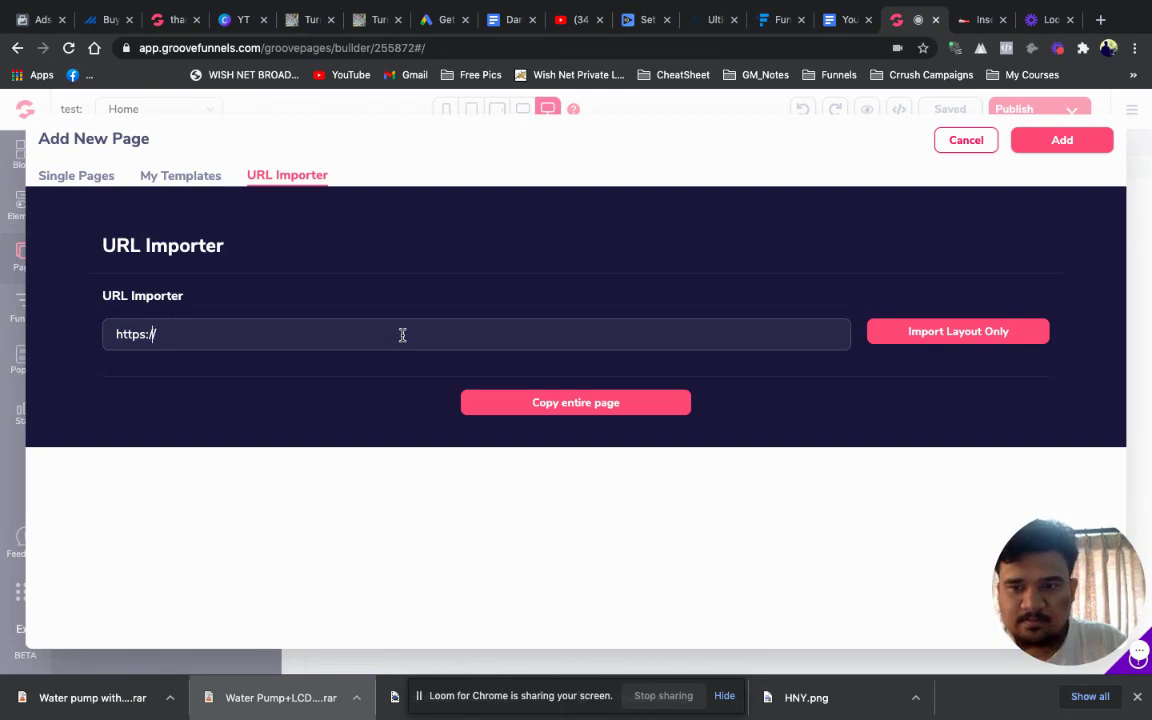
{"action": "type", "text": "www."}
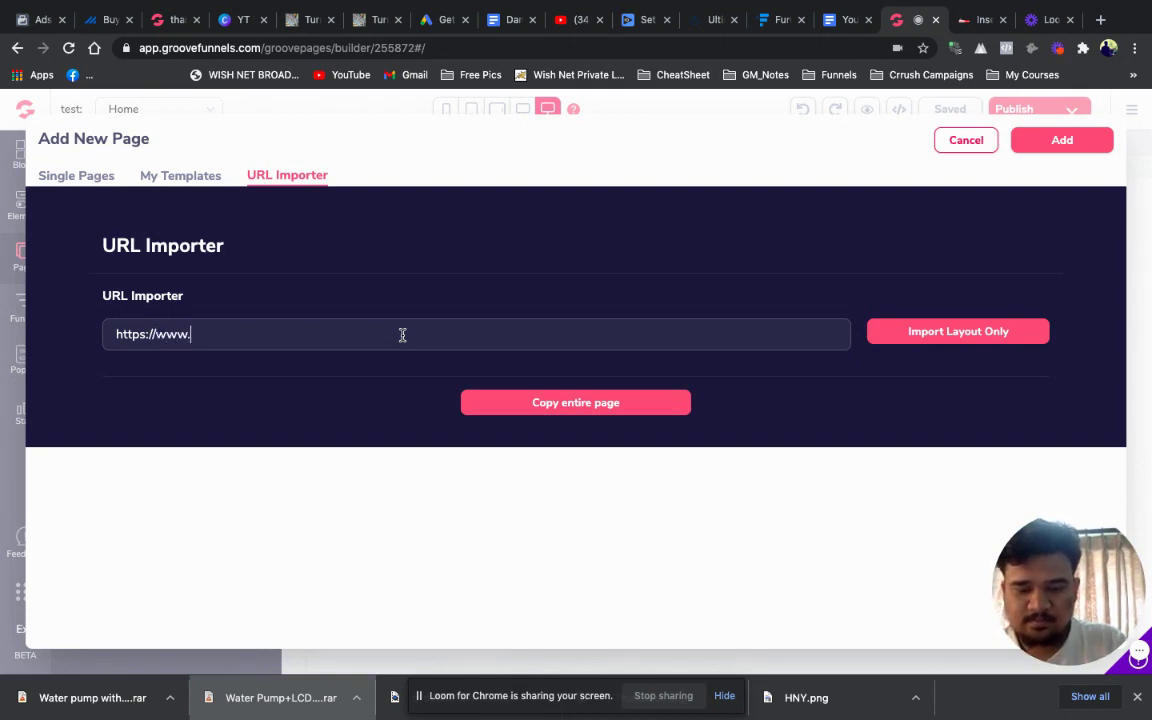
{"action": "type", "text": "digitala"}
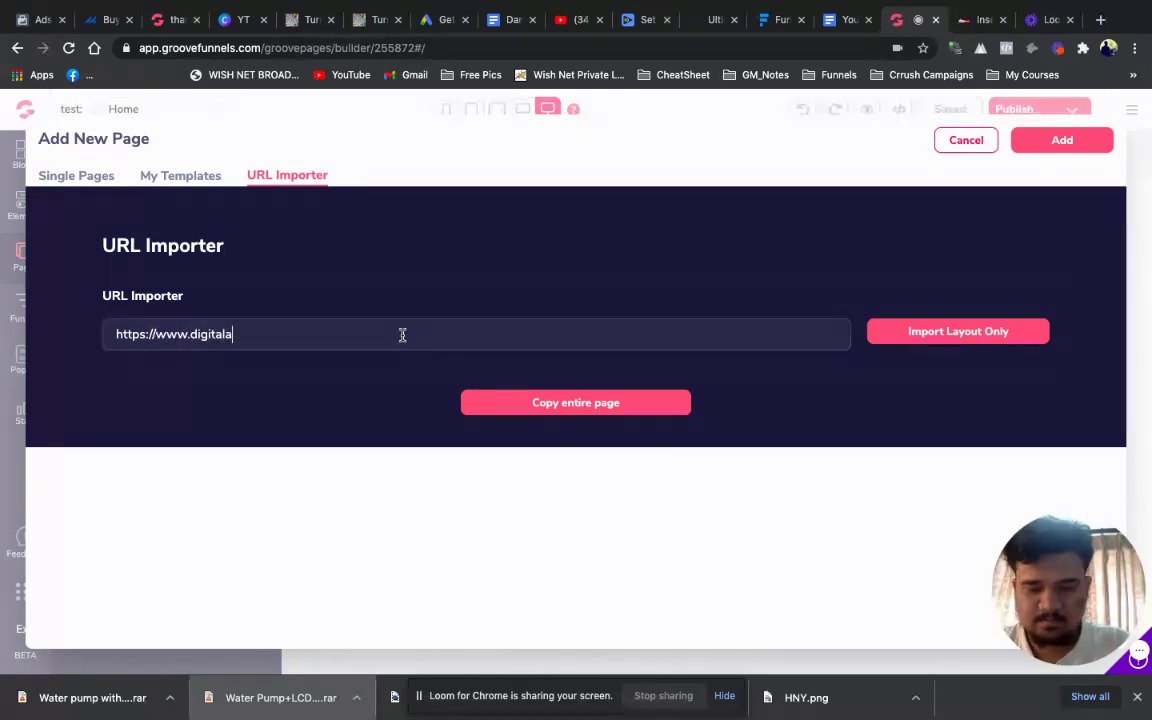
{"action": "type", "text": "rpan.com"}
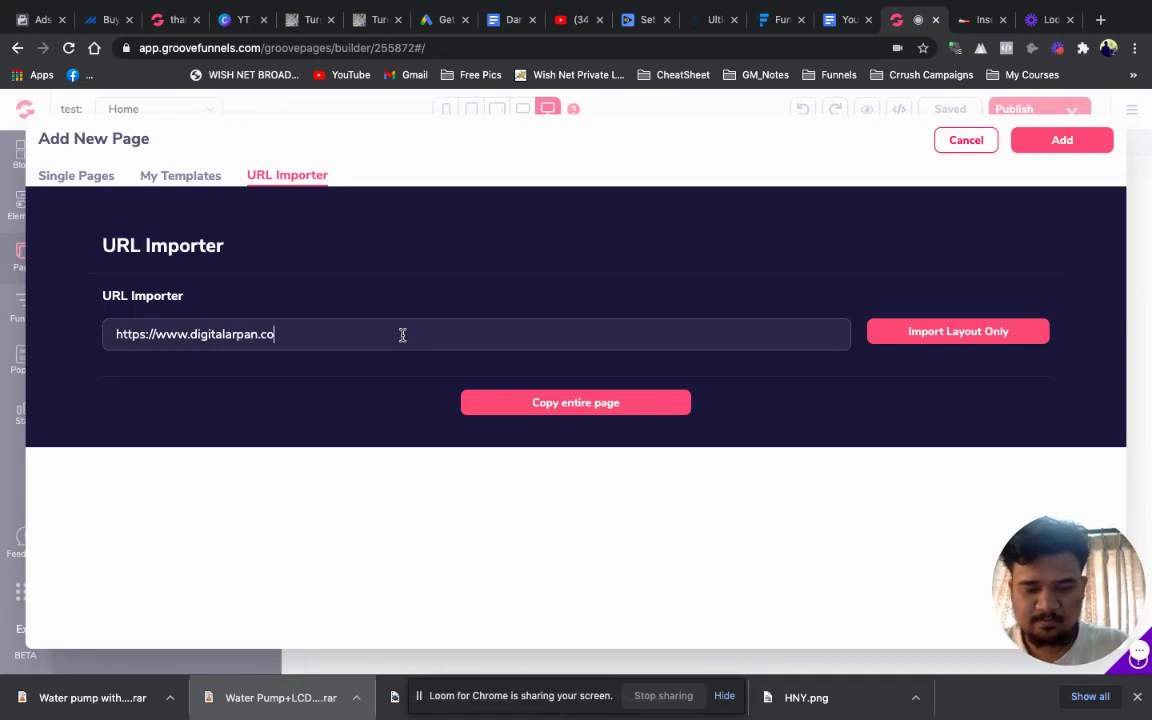
{"action": "left_click", "coordinate": [526, 404]}
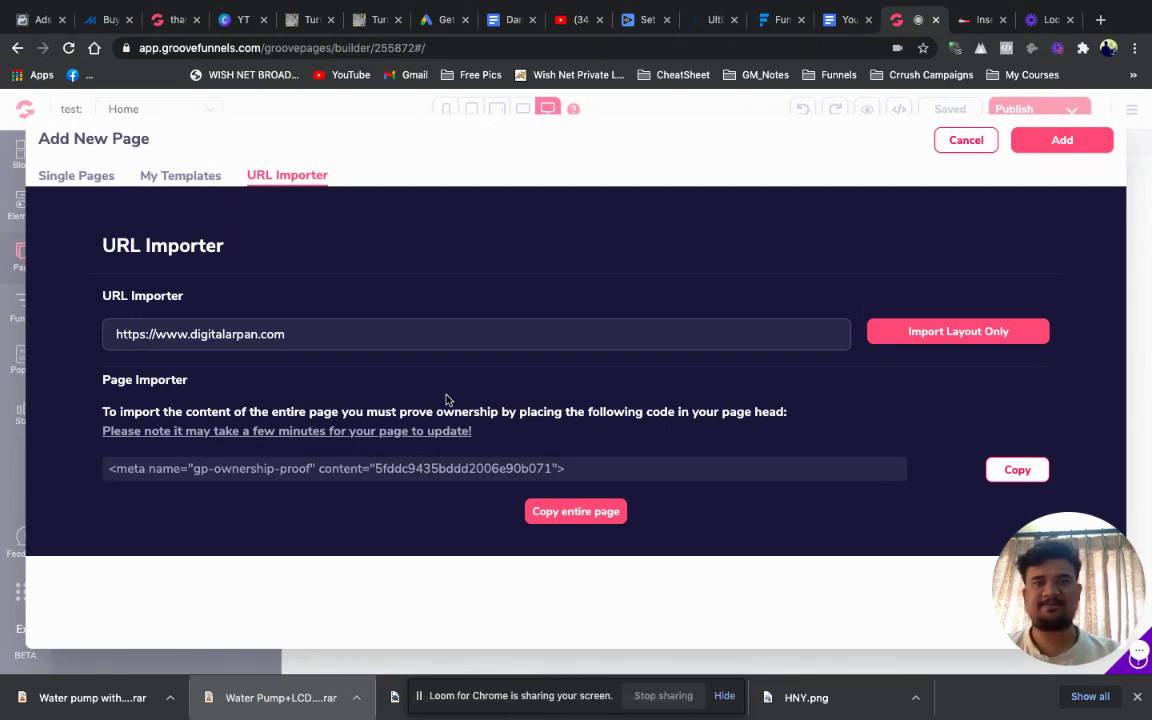
Switch to the WordPress site, look over the live Digital Arpan homepage, and return to the GroovePages URL Importer.
{"action": "left_click", "coordinate": [980, 22]}
{"action": "left_click", "coordinate": [68, 48]}
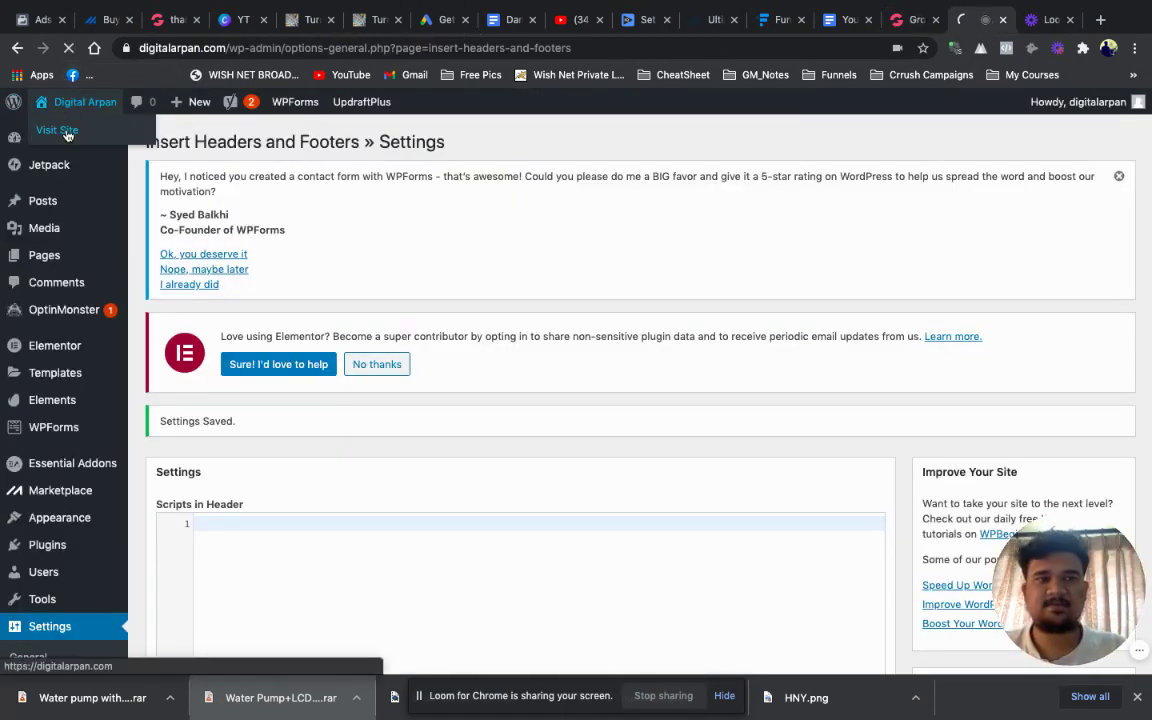
{"action": "left_click", "coordinate": [60, 130]}
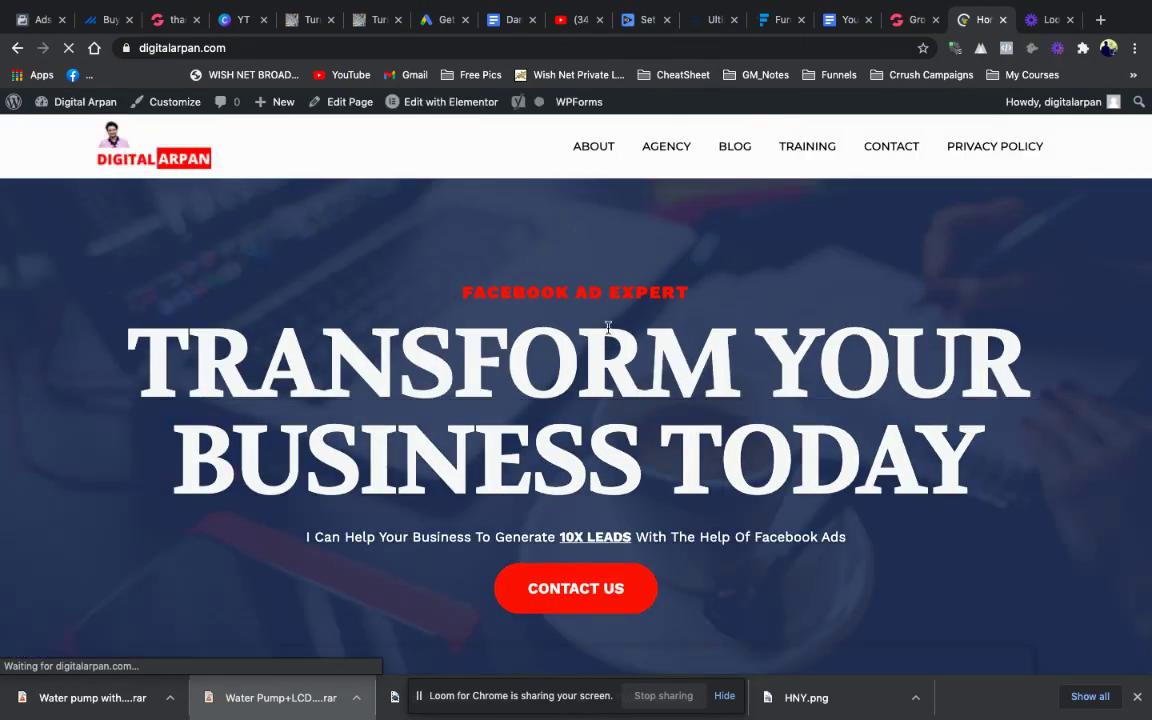
{"action": "scroll", "coordinate": [609, 334], "scroll_direction": "down", "scroll_amount": 1}
{"action": "scroll", "coordinate": [609, 334], "scroll_direction": "down", "scroll_amount": 5}
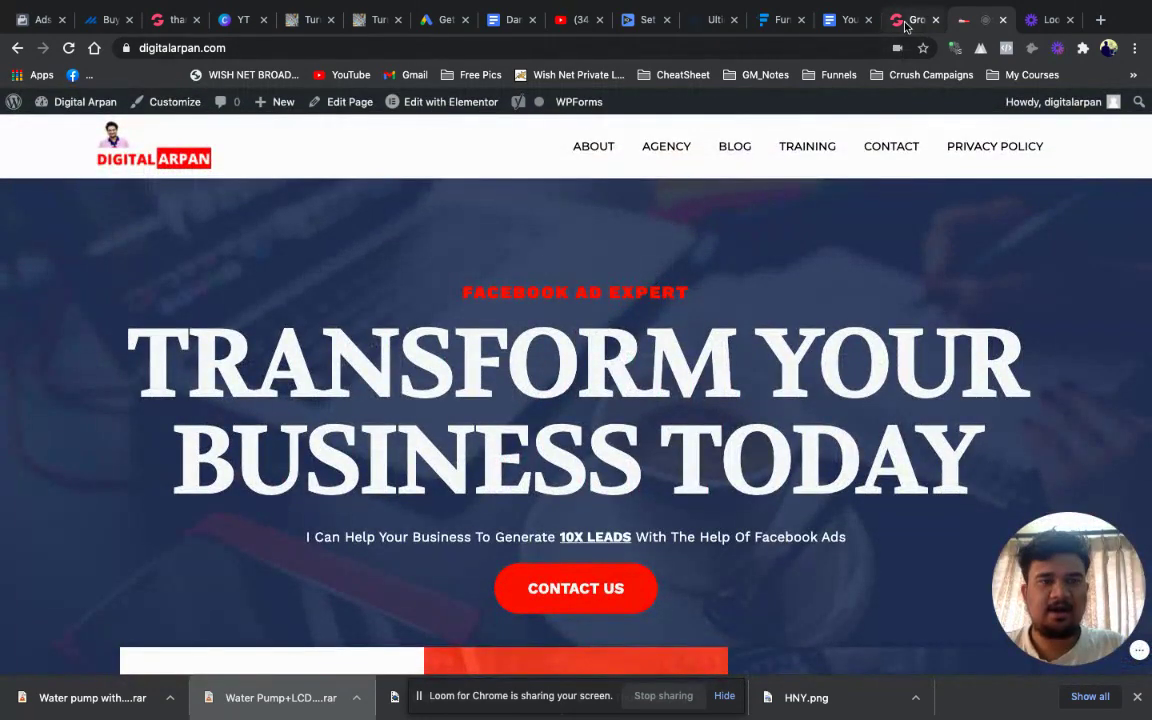
{"action": "left_click", "coordinate": [905, 20]}
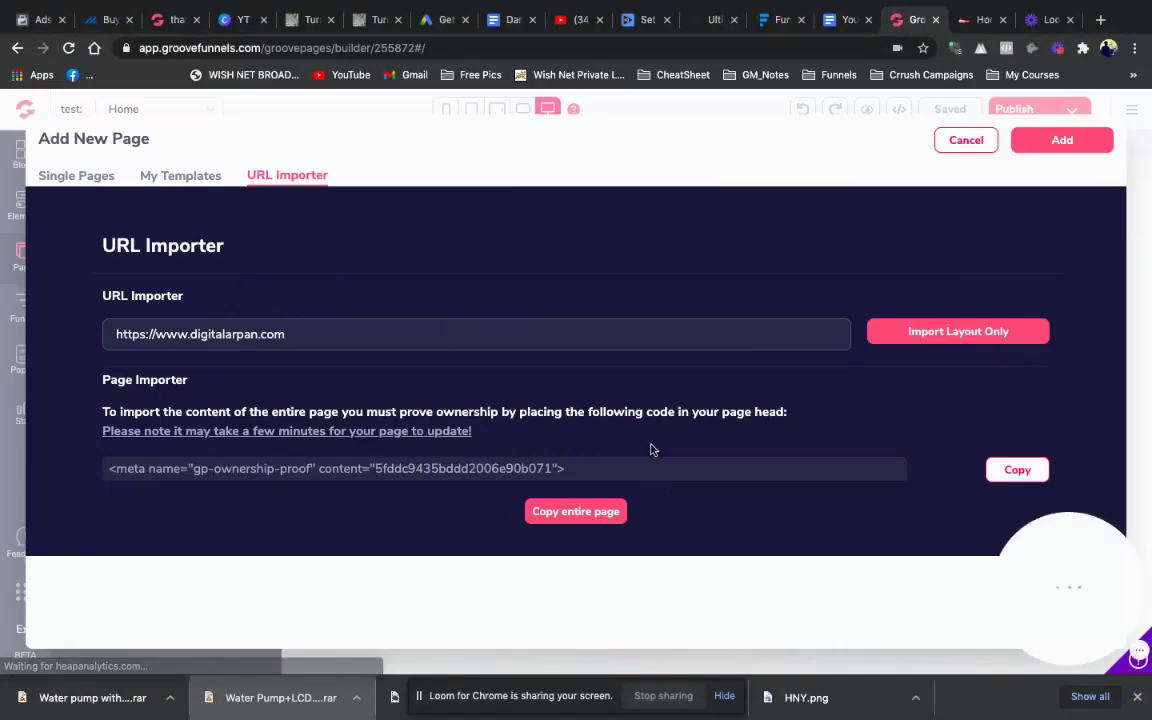
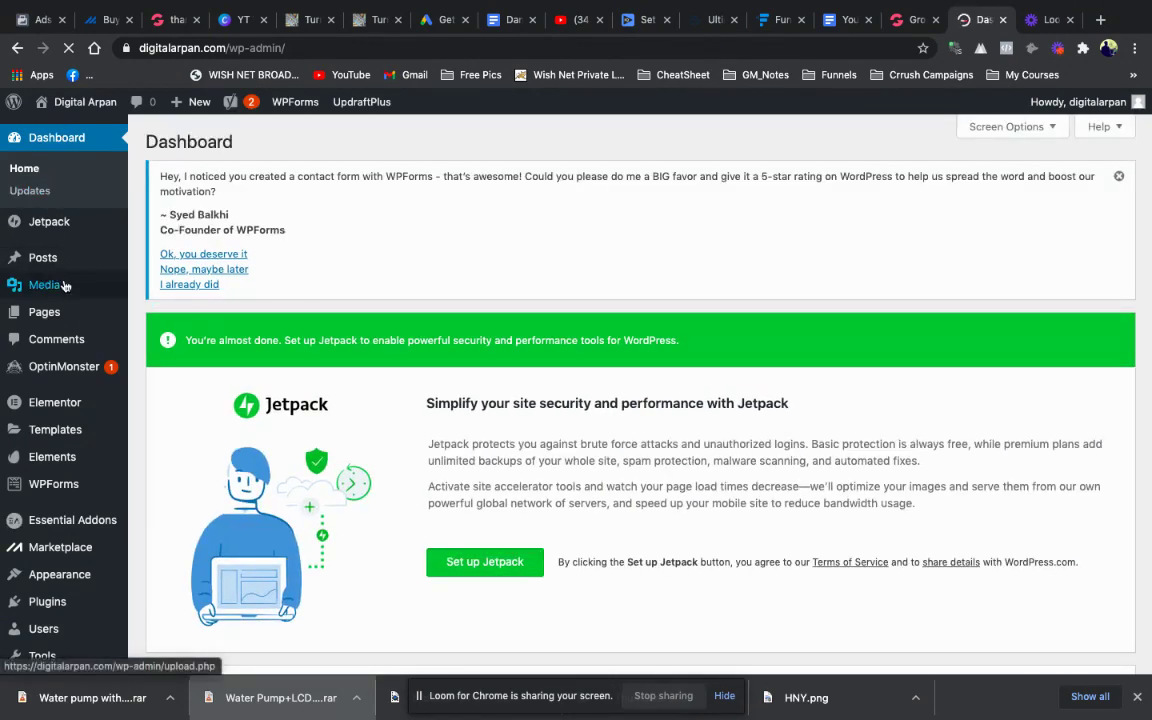
Search the WordPress plugin directory for "headers and footer" and look at the Insert Headers and Footers plugin.
{"action": "mouse_move", "coordinate": [65, 286]}
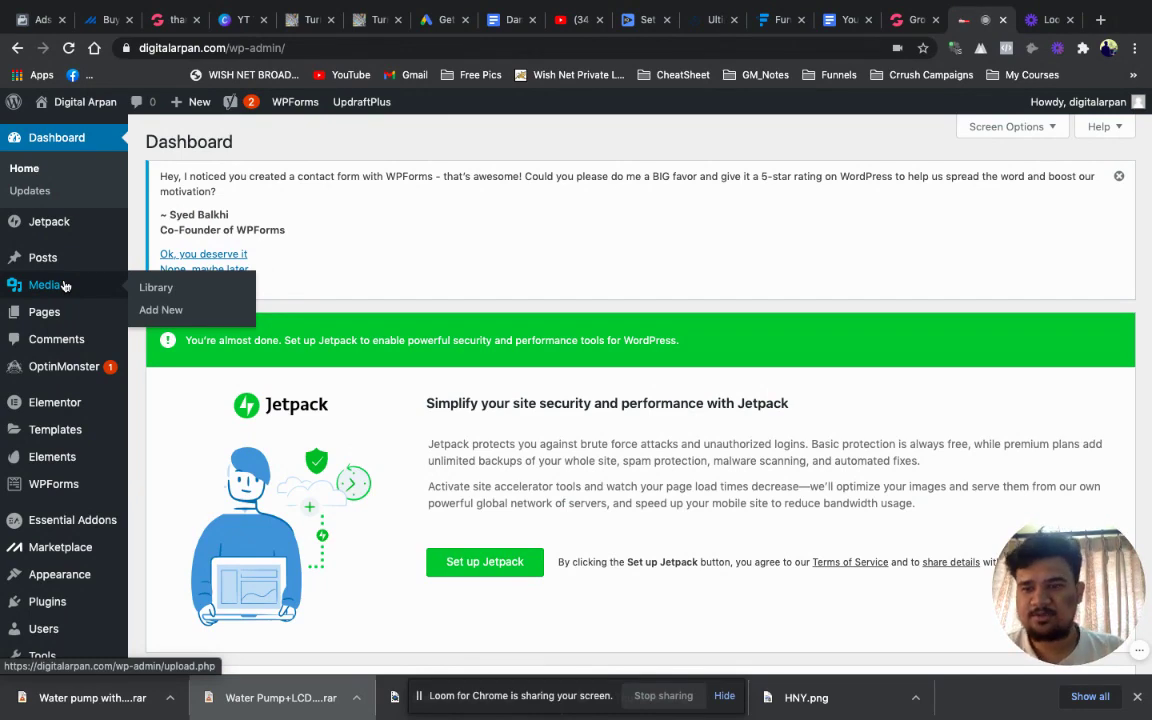
{"action": "mouse_move", "coordinate": [58, 601]}
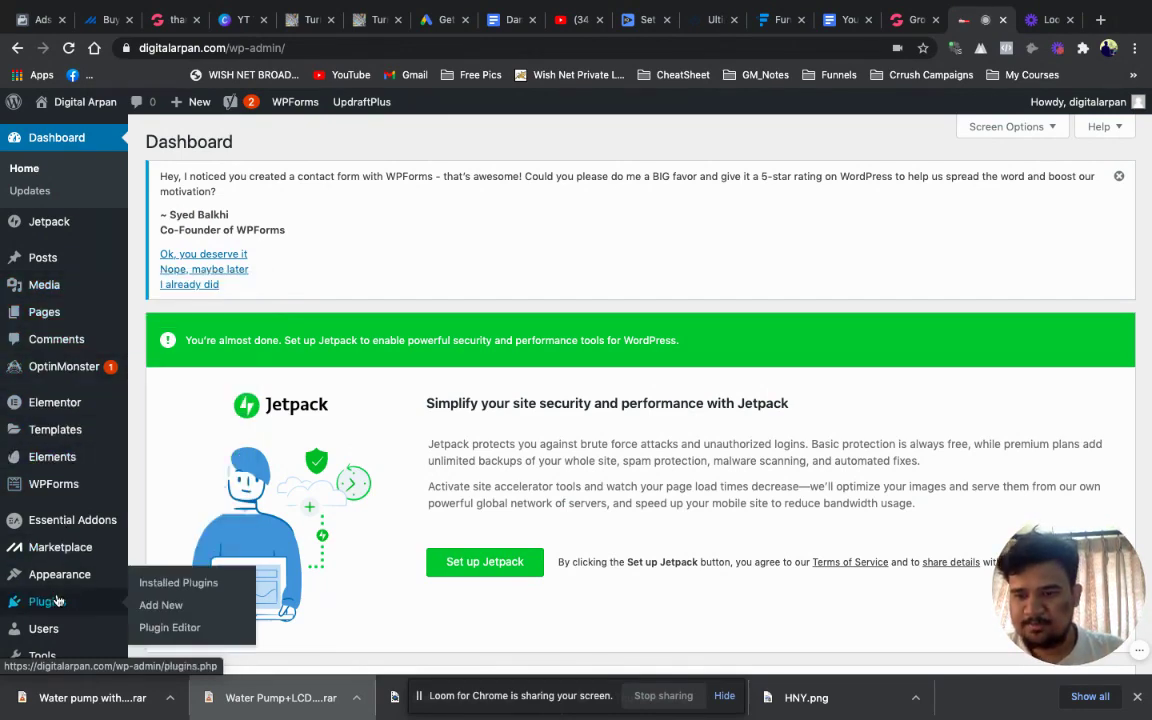
{"action": "left_click", "coordinate": [150, 610]}
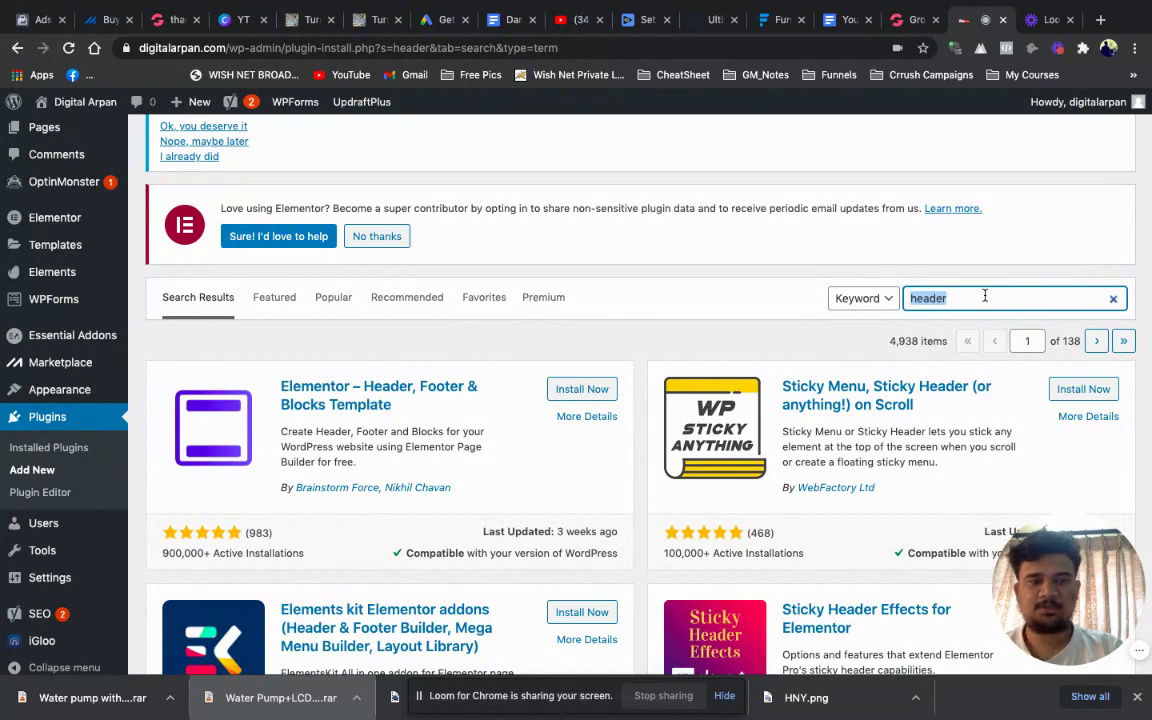
{"action": "type", "text": "hea"}
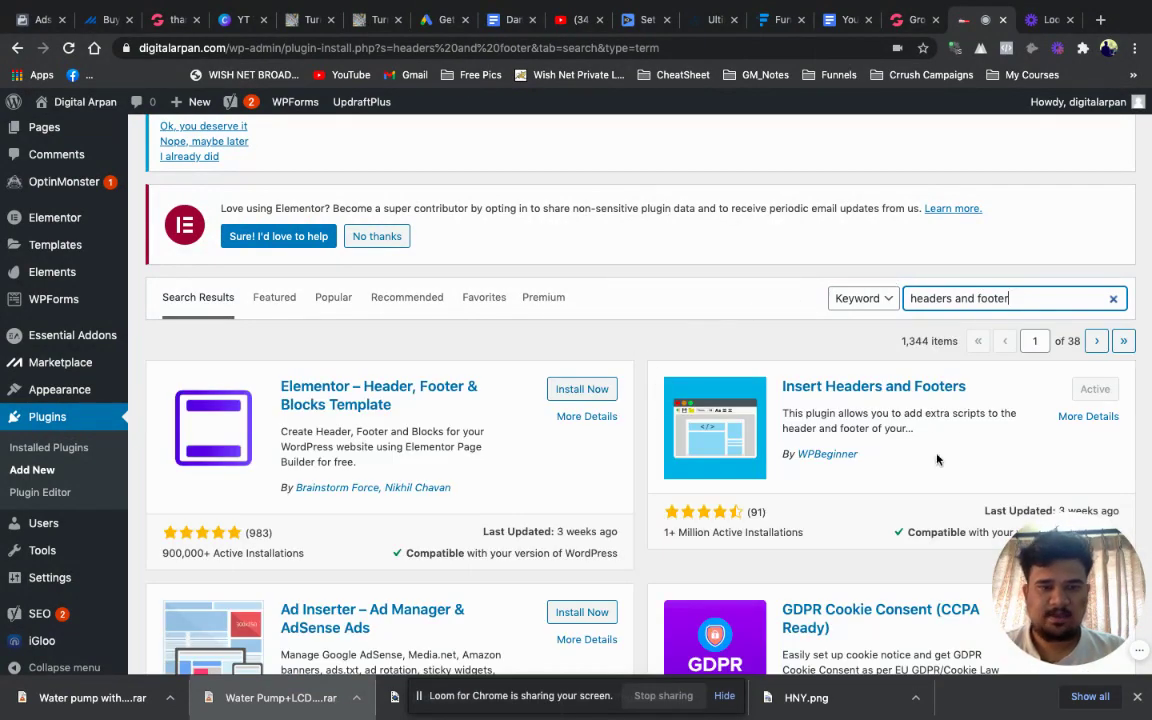
{"action": "scroll", "coordinate": [765, 482], "scroll_direction": "down", "scroll_amount": 1}
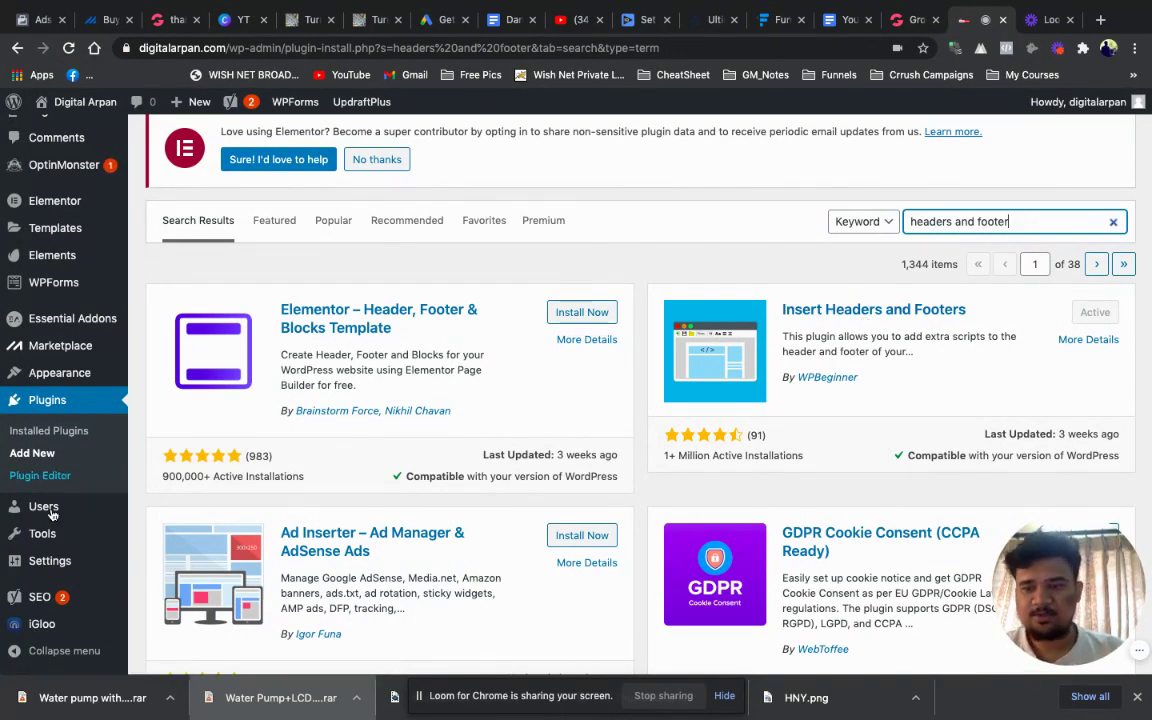
Open the Insert Headers and Footers settings and start editing the header scripts.
{"action": "scroll", "coordinate": [52, 519], "scroll_direction": "down", "scroll_amount": 1}
{"action": "mouse_move", "coordinate": [50, 560]}
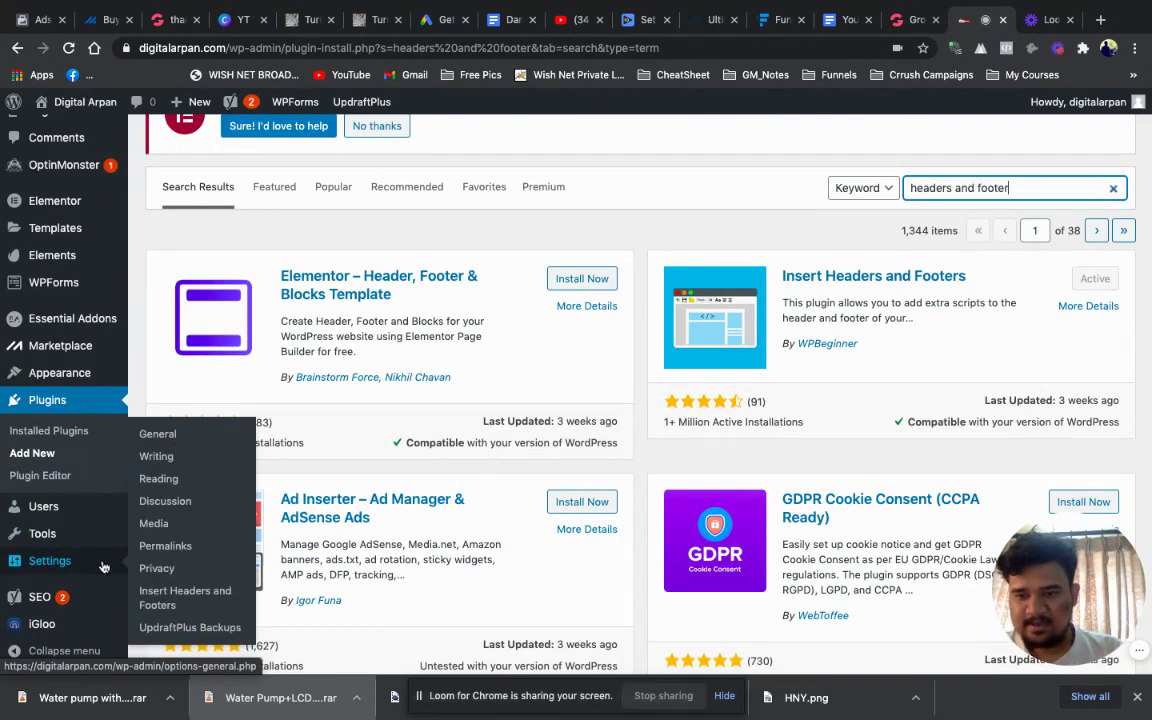
{"action": "left_click", "coordinate": [168, 599]}
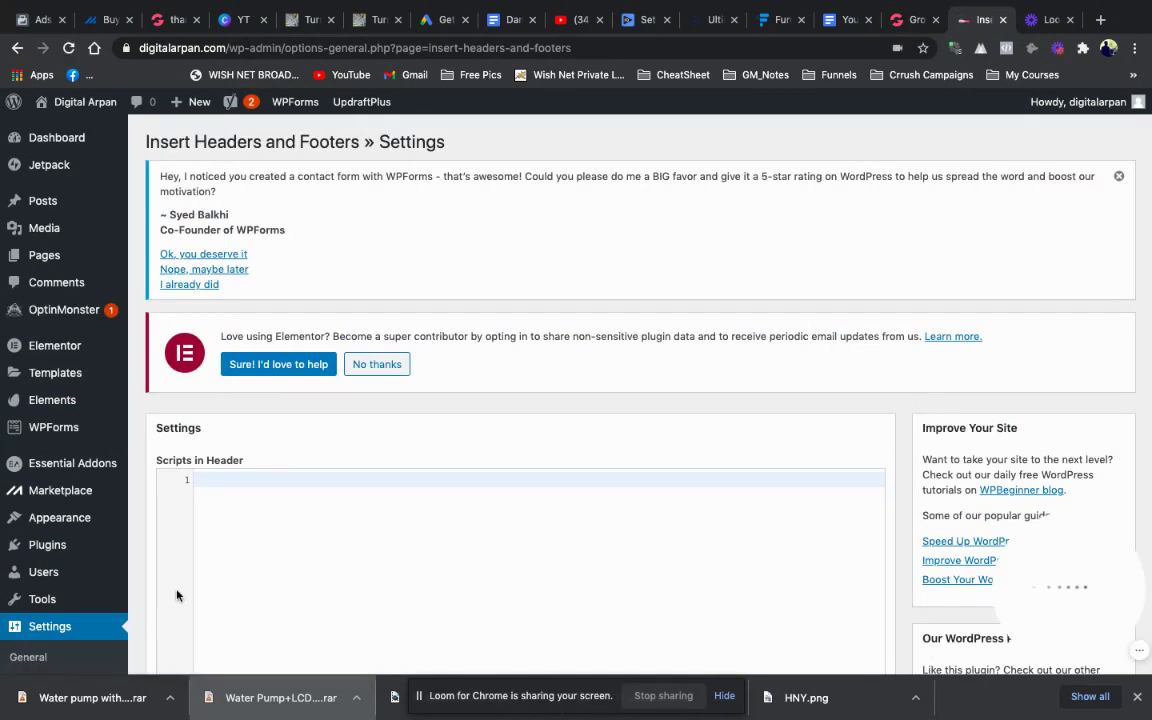
{"action": "left_click", "coordinate": [237, 477]}
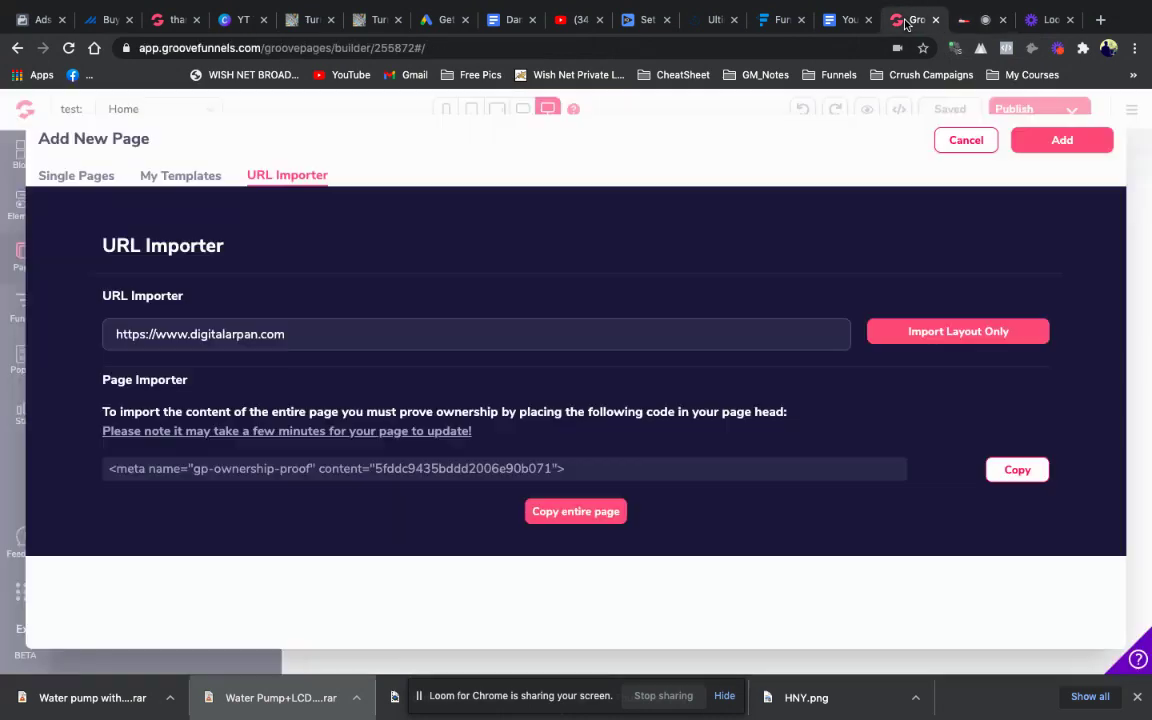
Copy the ownership-proof meta tag from the GroovePages importer and paste it into the WordPress header scripts.
{"action": "left_click", "coordinate": [912, 19]}
{"action": "left_click", "coordinate": [1017, 470]}
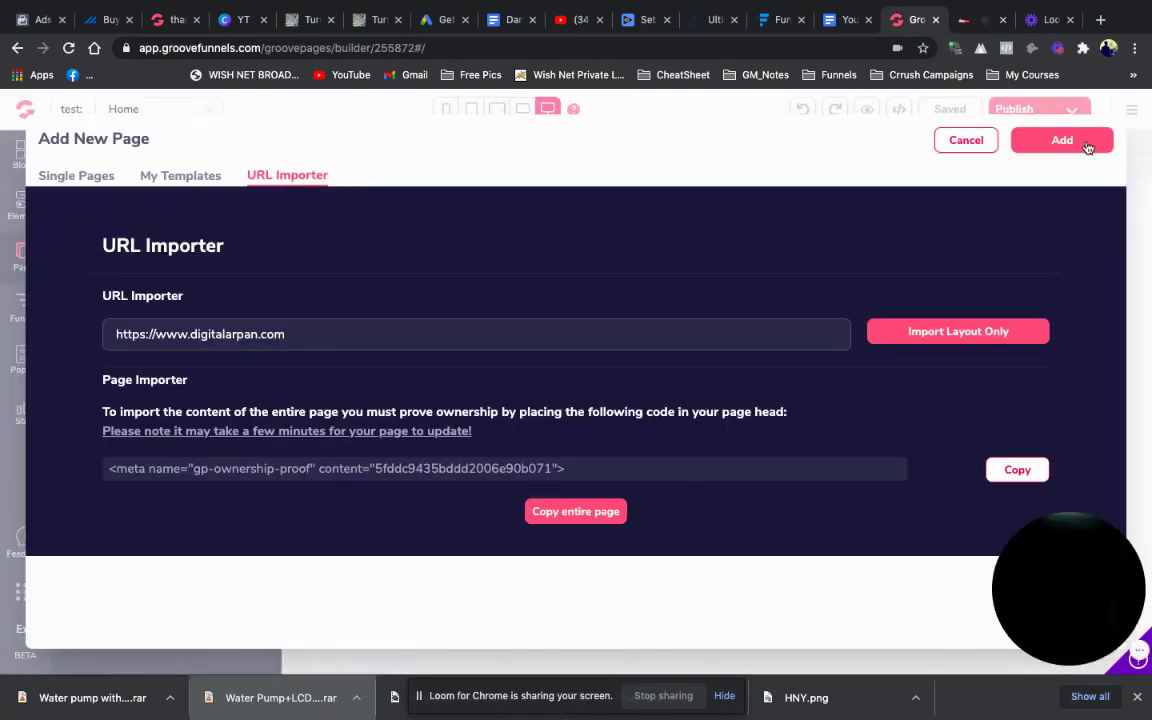
{"action": "left_click", "coordinate": [980, 19]}
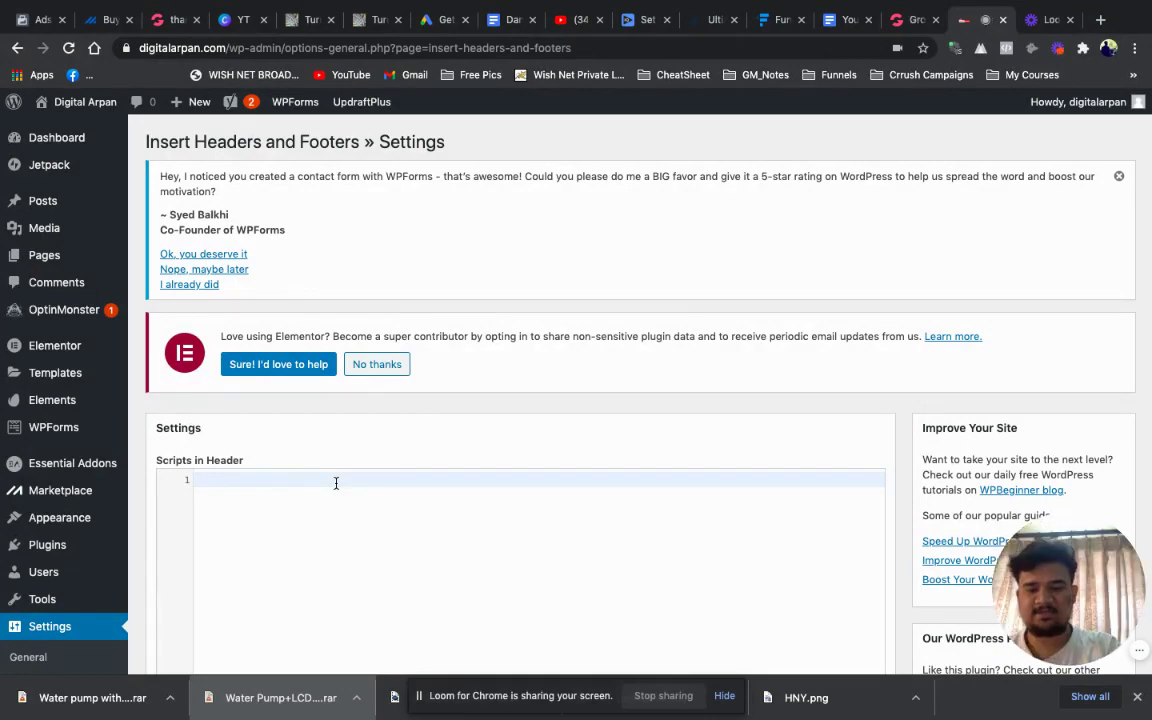
{"action": "key", "text": "super+v"}
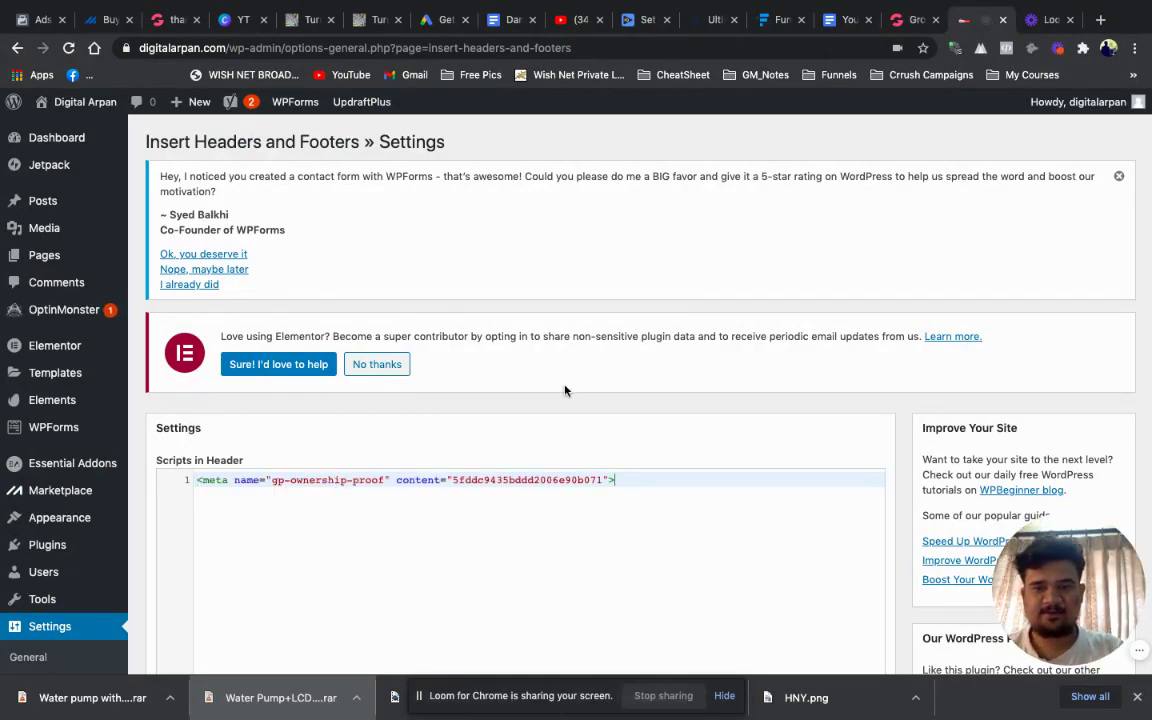
Save the WordPress header scripts and start copying the entire digitalarpan.com page in the GroovePages URL Importer.
{"action": "scroll", "coordinate": [565, 391], "scroll_direction": "down", "scroll_amount": 5}
{"action": "scroll", "coordinate": [565, 391], "scroll_direction": "down", "scroll_amount": 10}
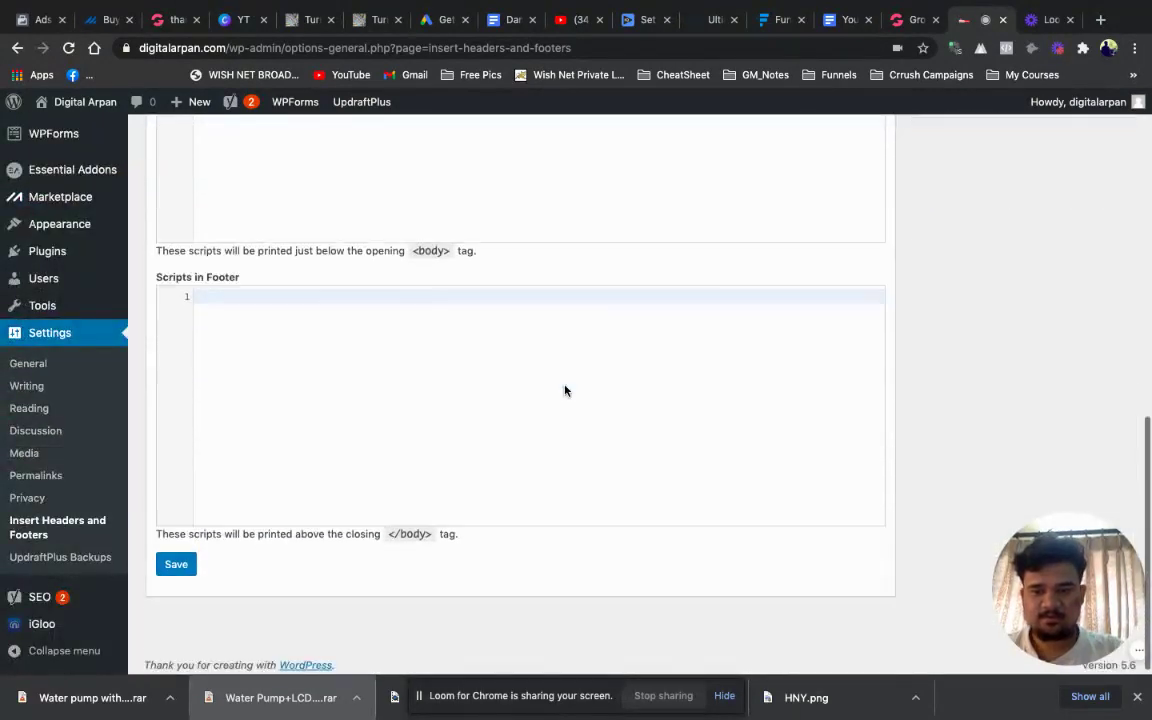
{"action": "left_click", "coordinate": [182, 558]}
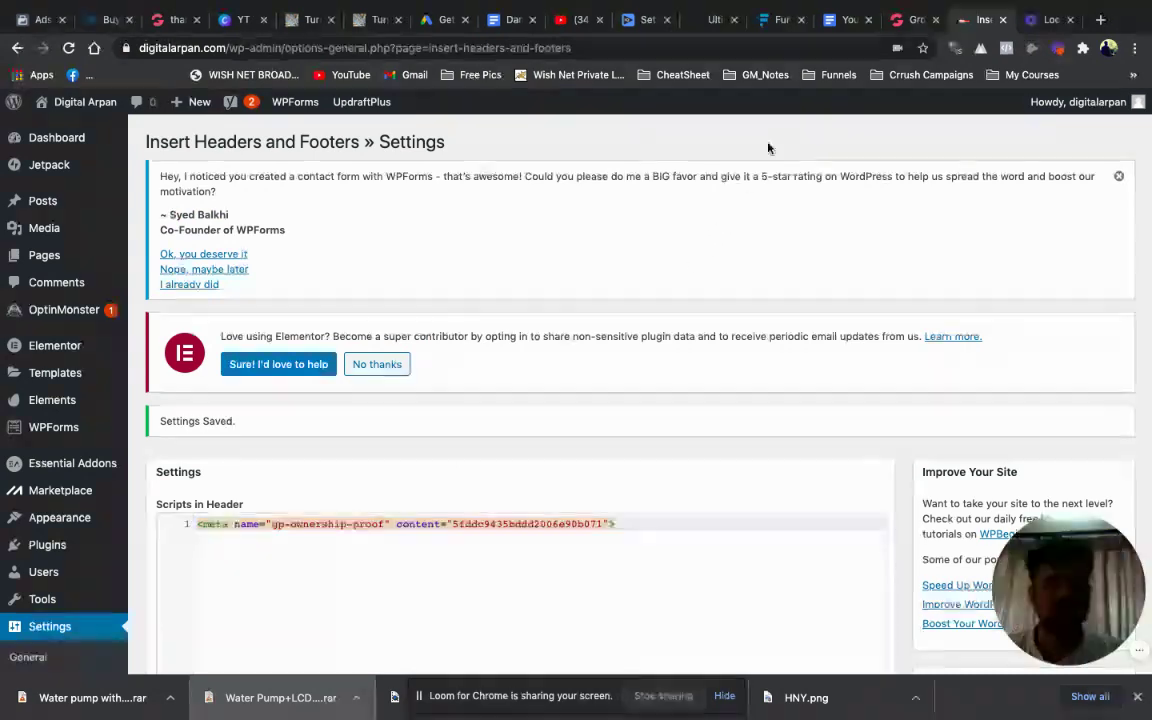
{"action": "left_click", "coordinate": [903, 24]}
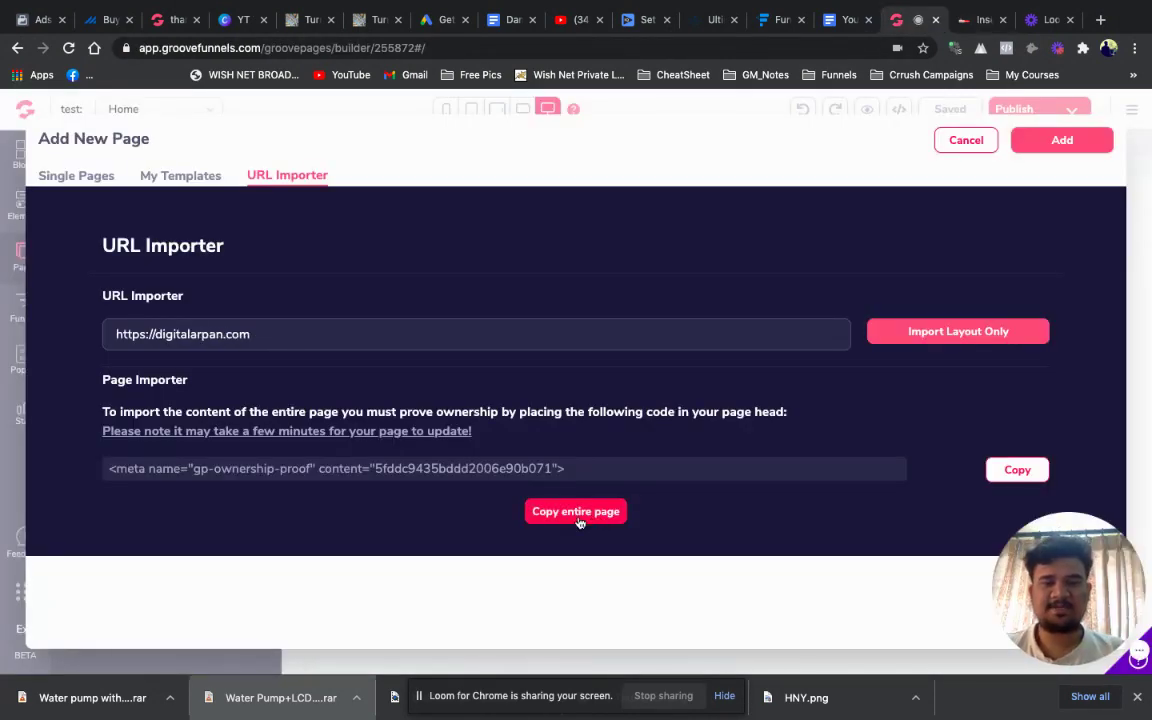
{"action": "left_click", "coordinate": [576, 512]}
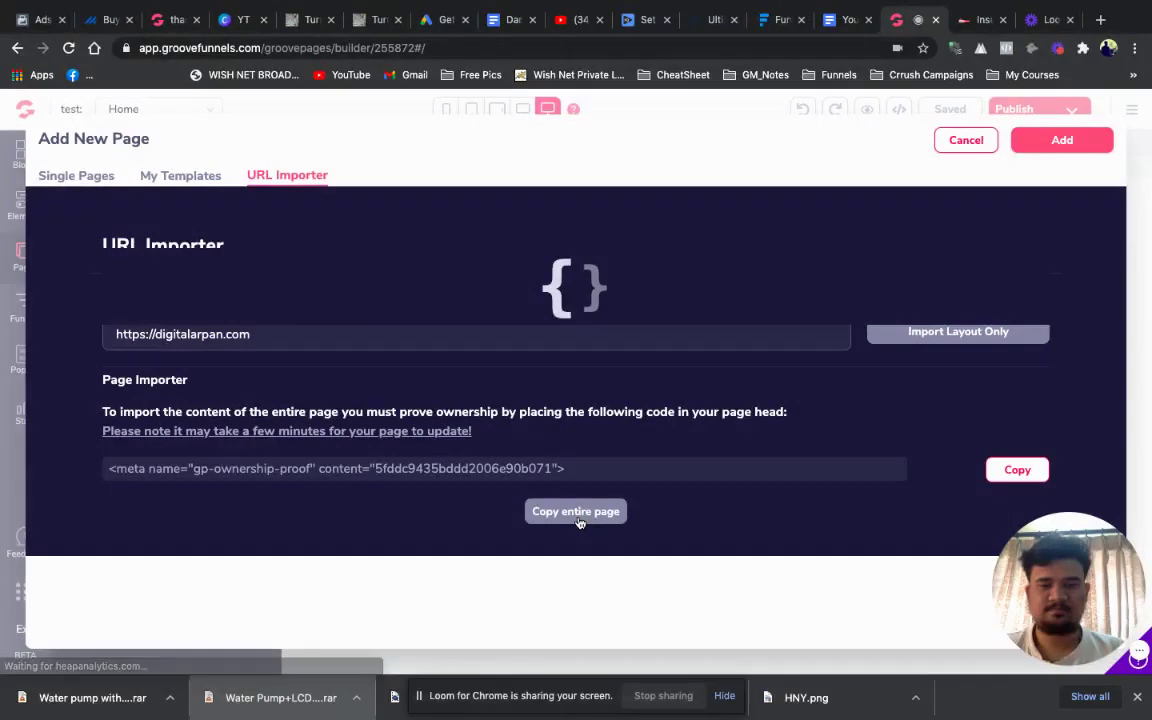
Visit the live Digital Arpan homepage from WordPress and look through its sections.
{"action": "left_click", "coordinate": [968, 22]}
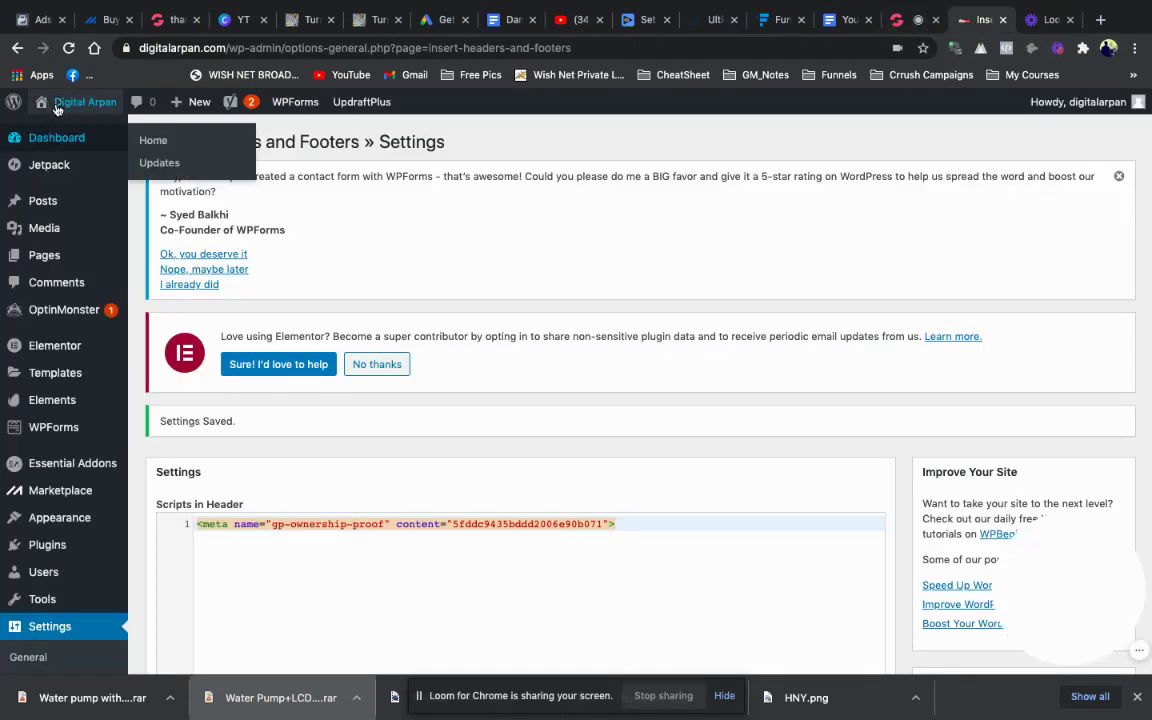
{"action": "mouse_move", "coordinate": [57, 109]}
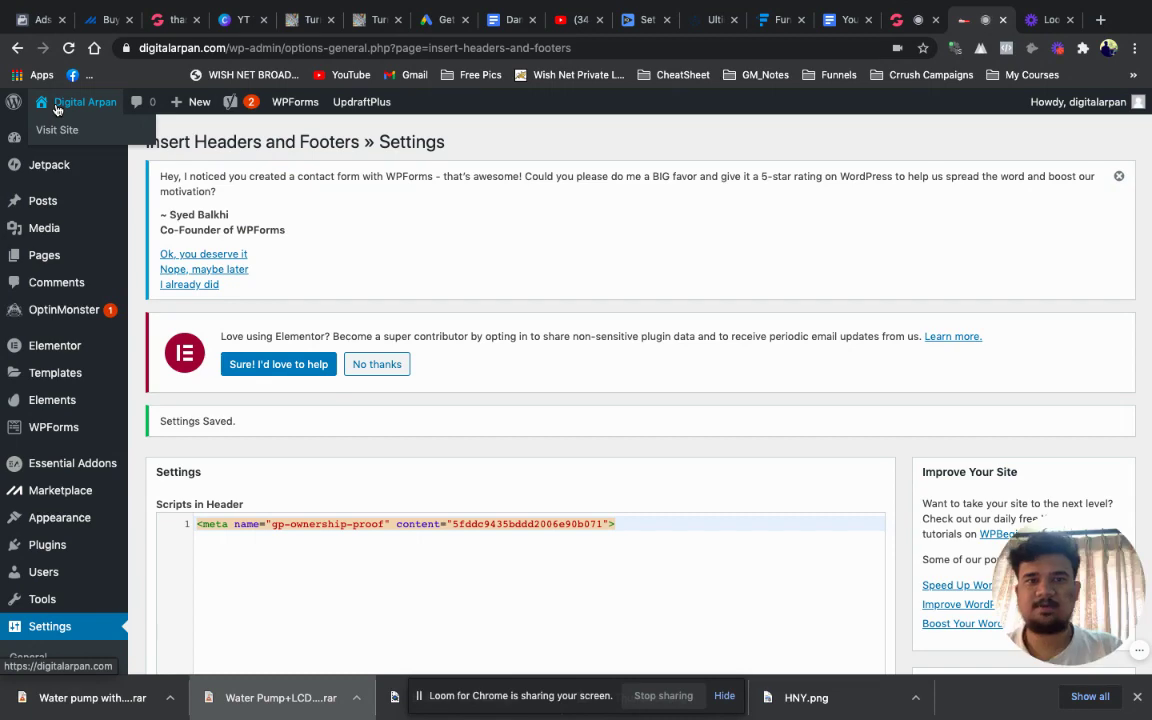
{"action": "left_click", "coordinate": [57, 110]}
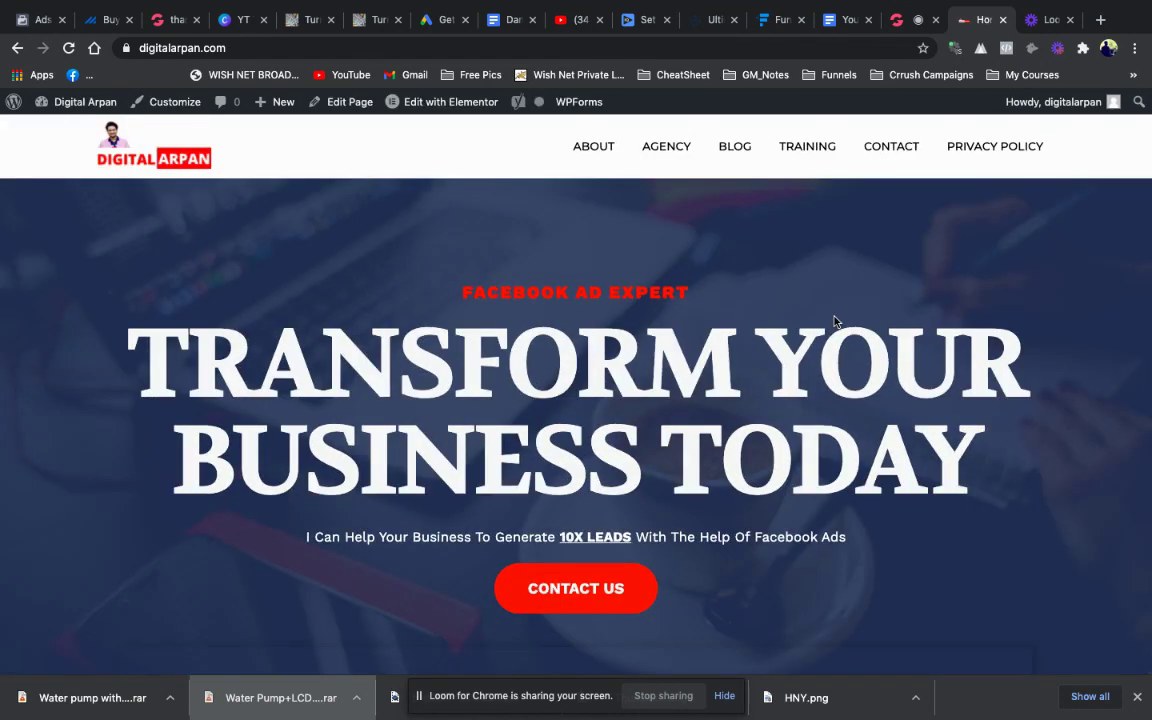
{"action": "scroll", "coordinate": [888, 337], "scroll_direction": "down", "scroll_amount": 10}
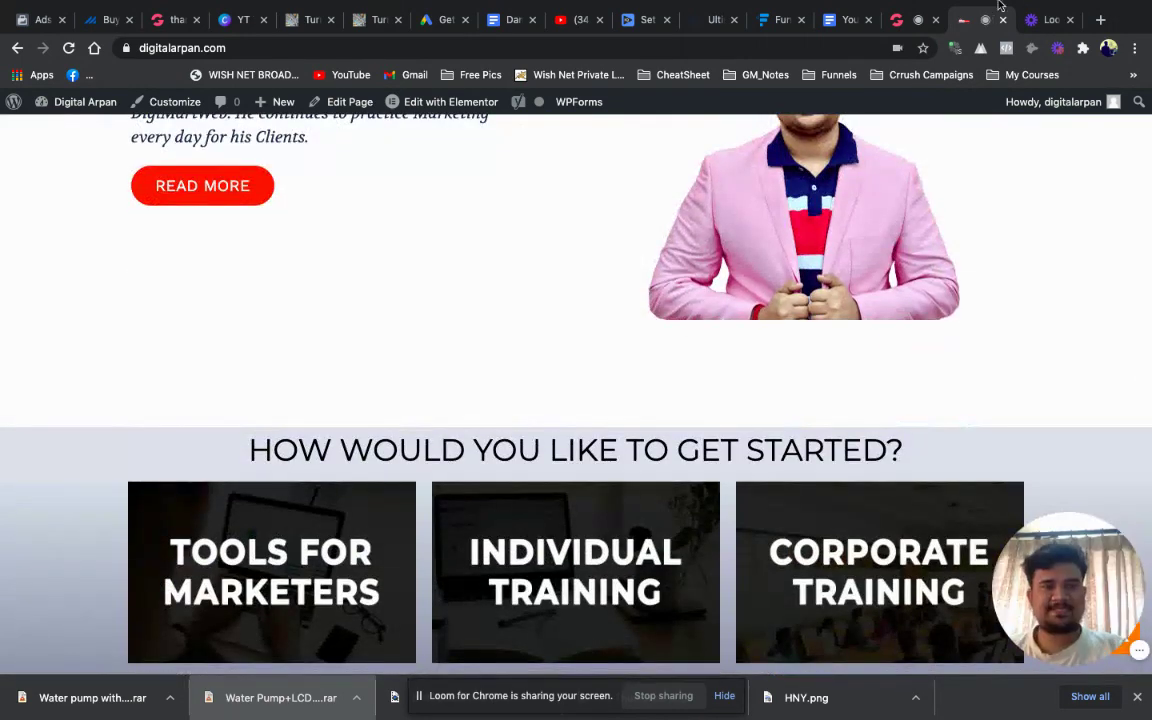
Return to GroovePages and examine the imported page from the header to the footer against the original site.
{"action": "left_click", "coordinate": [893, 21]}
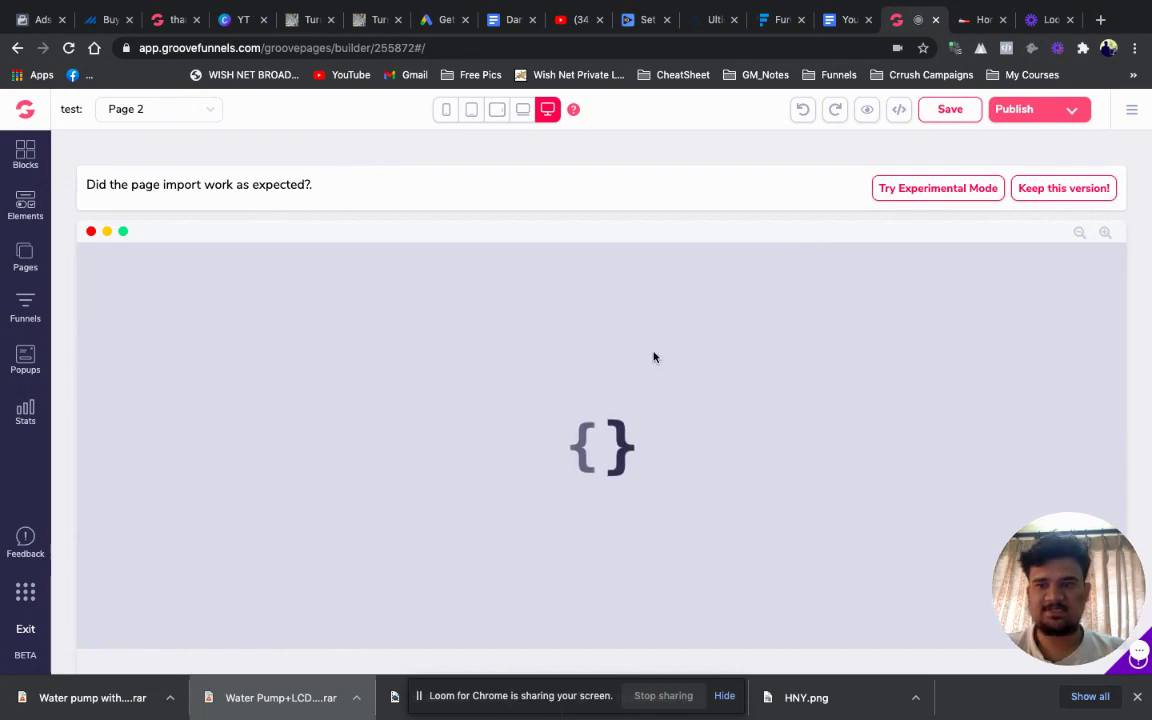
{"action": "scroll", "coordinate": [748, 460], "scroll_direction": "down", "scroll_amount": 10}
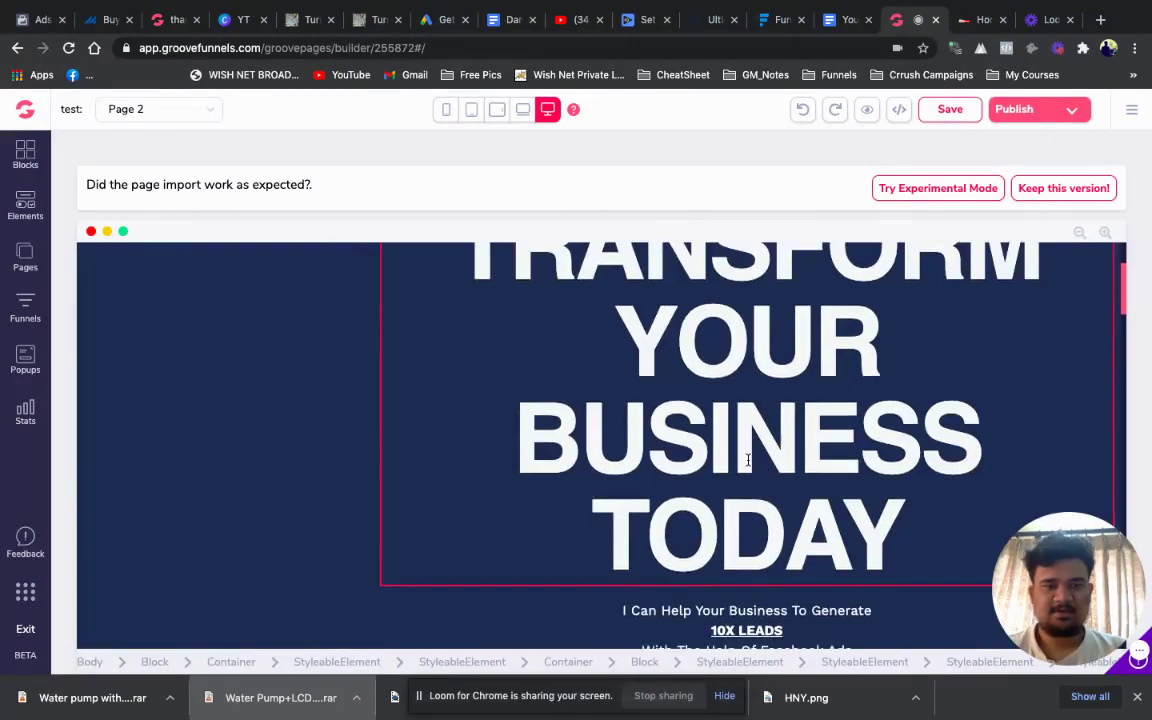
{"action": "scroll", "coordinate": [748, 463], "scroll_direction": "down", "scroll_amount": 15}
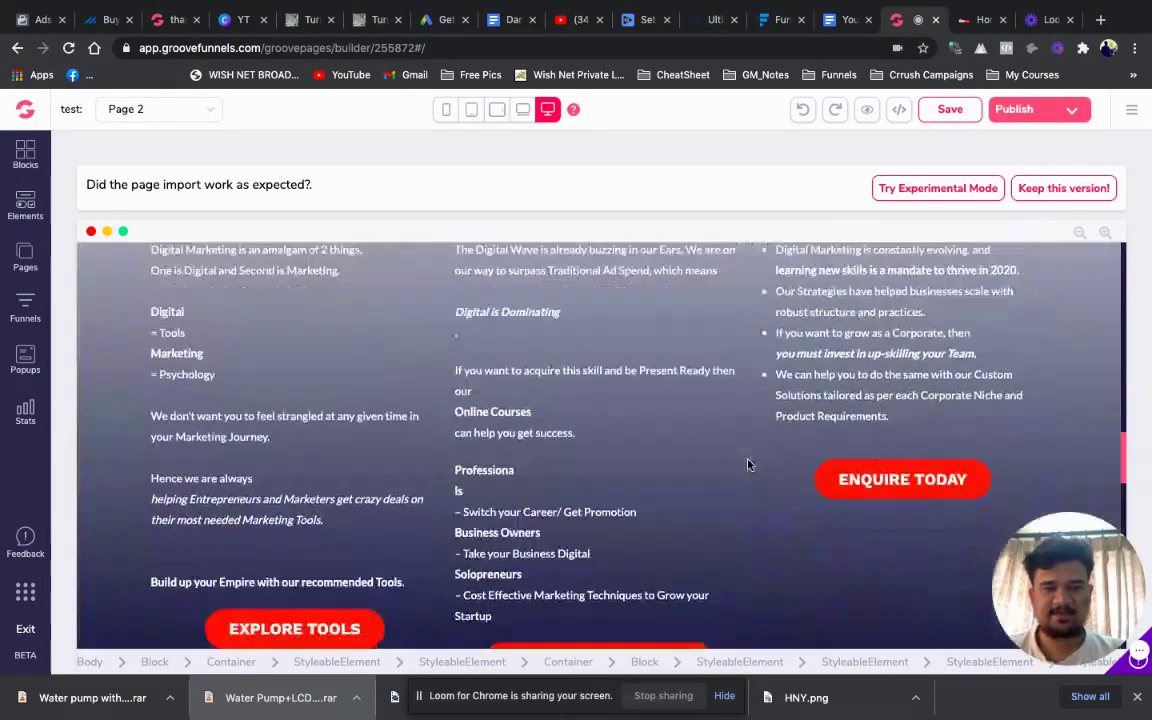
{"action": "scroll", "coordinate": [748, 463], "scroll_direction": "up", "scroll_amount": 6}
{"action": "scroll", "coordinate": [748, 464], "scroll_direction": "up", "scroll_amount": 3}
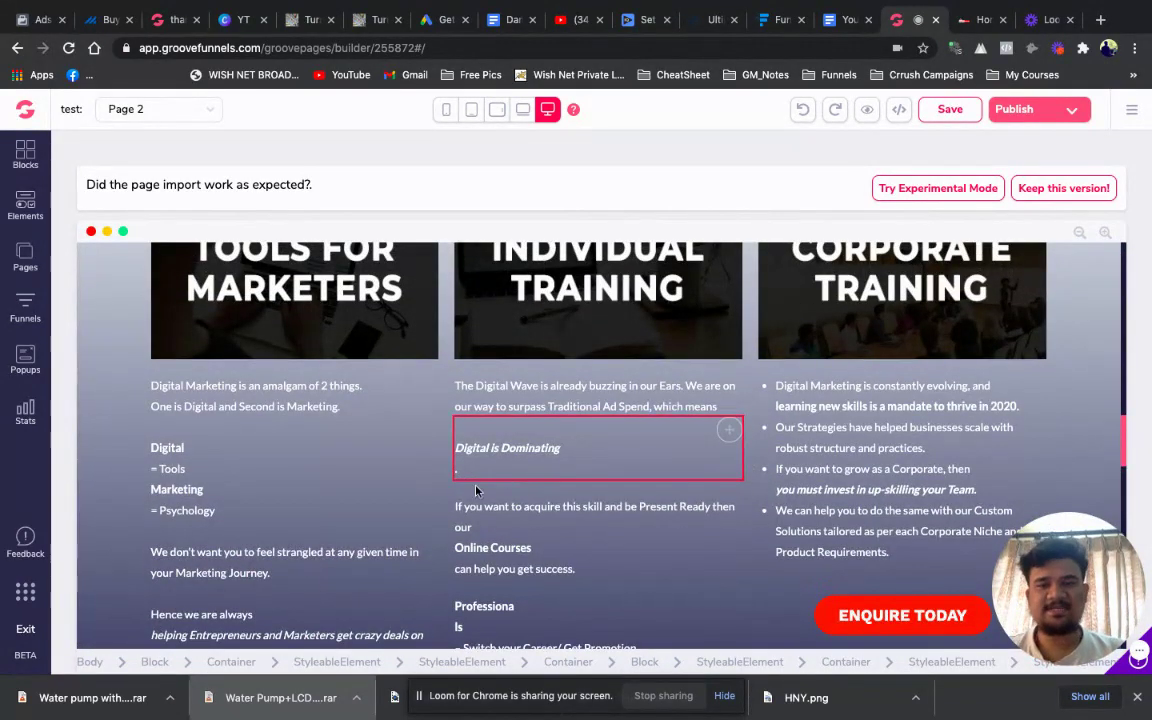
{"action": "scroll", "coordinate": [458, 475], "scroll_direction": "down", "scroll_amount": 10}
{"action": "scroll", "coordinate": [472, 488], "scroll_direction": "down", "scroll_amount": 5}
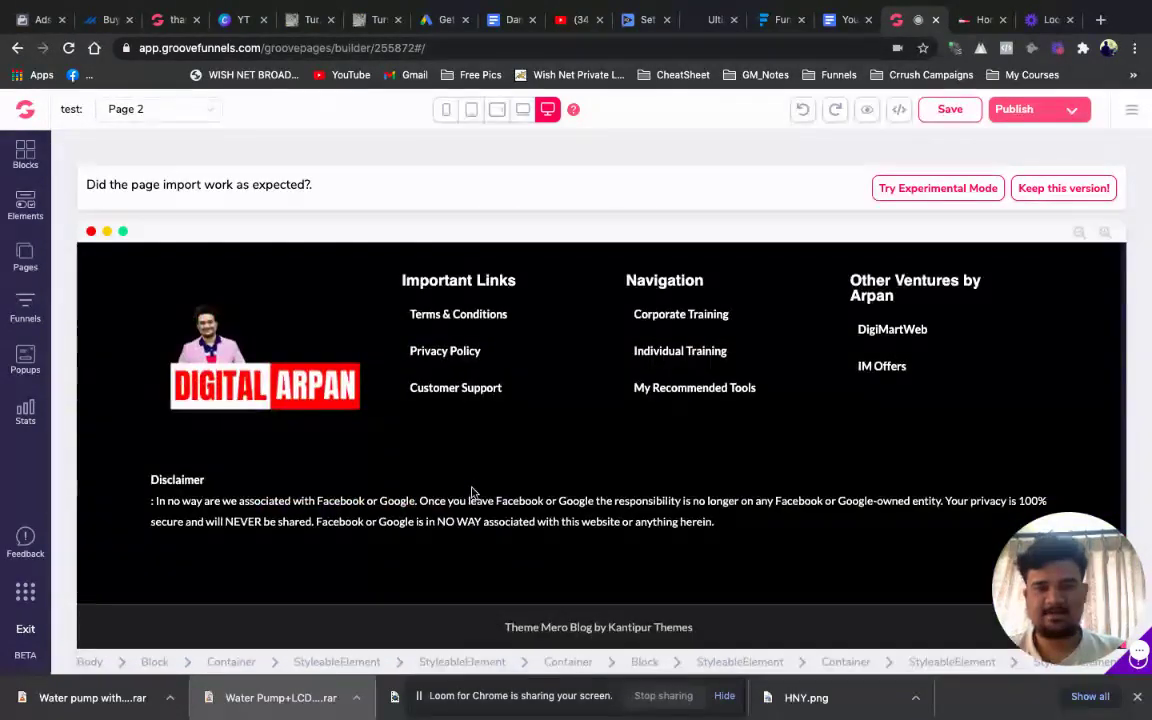
{"action": "scroll", "coordinate": [472, 490], "scroll_direction": "up", "scroll_amount": 20}
{"action": "scroll", "coordinate": [510, 480], "scroll_direction": "down", "scroll_amount": 2}
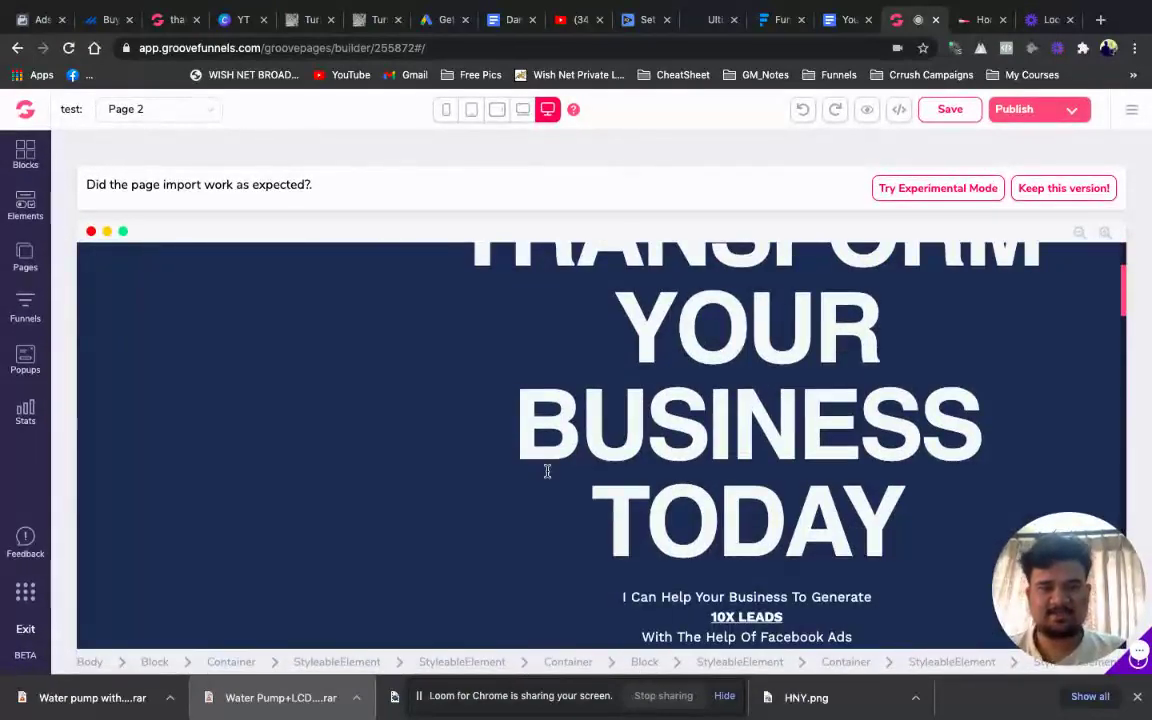
{"action": "scroll", "coordinate": [600, 450], "scroll_direction": "up", "scroll_amount": 2}
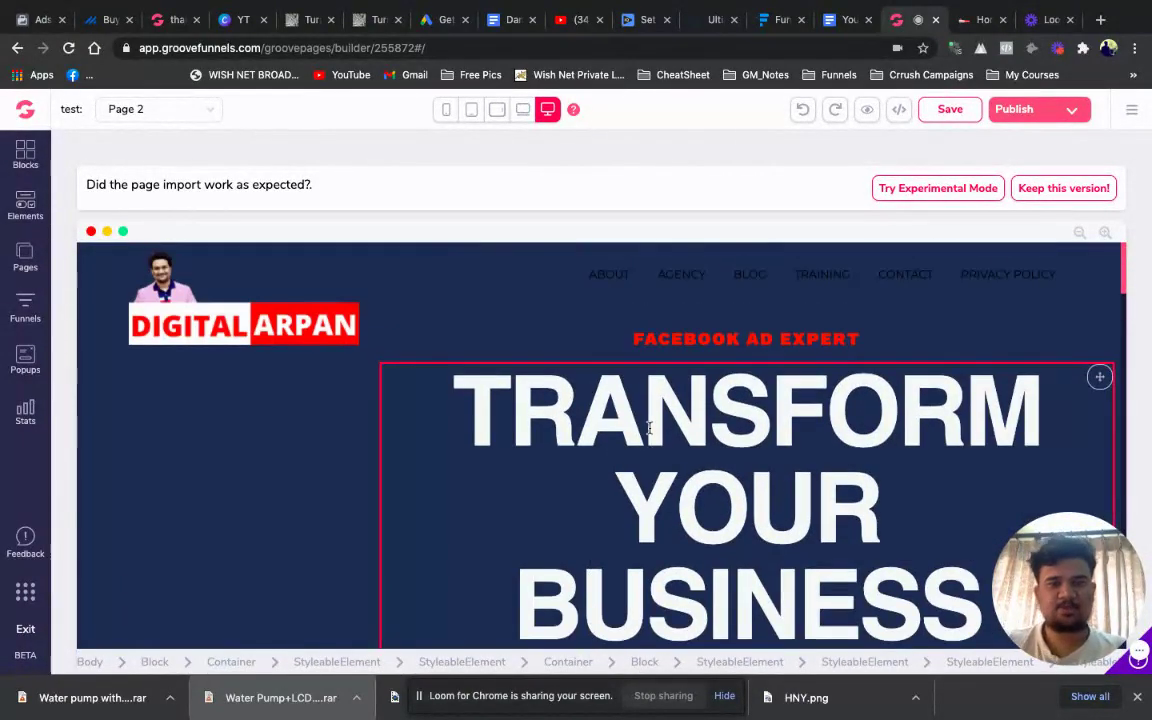
Insert the test text "fdwd" into the word TRANSFORM in the imported page's main heading.
{"action": "left_click", "coordinate": [508, 461]}
{"action": "scroll", "coordinate": [347, 527], "scroll_direction": "down", "scroll_amount": 2}
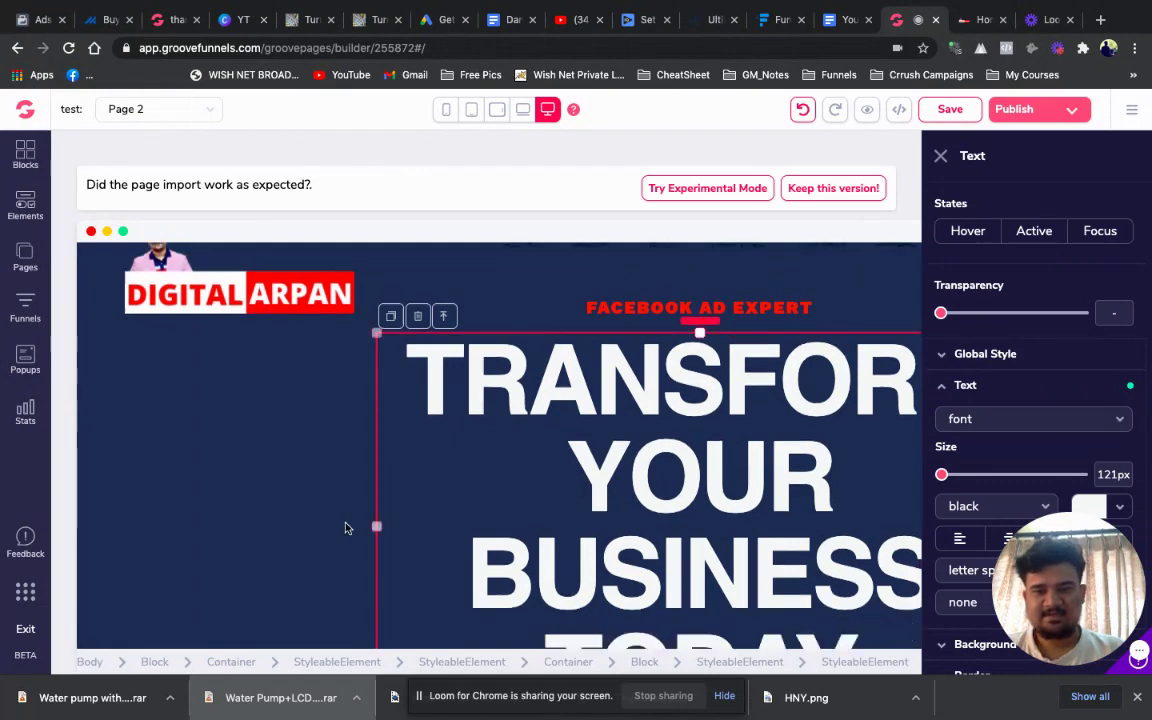
{"action": "left_click", "coordinate": [686, 328]}
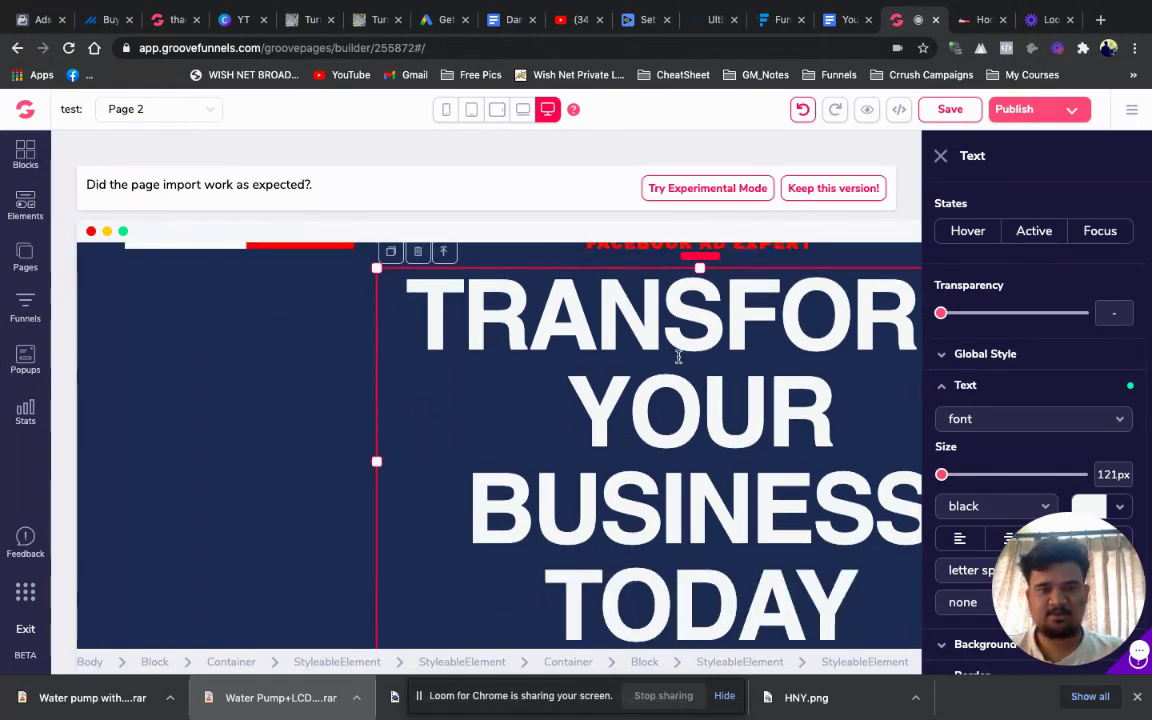
{"action": "type", "text": "fdwdwdwd"}
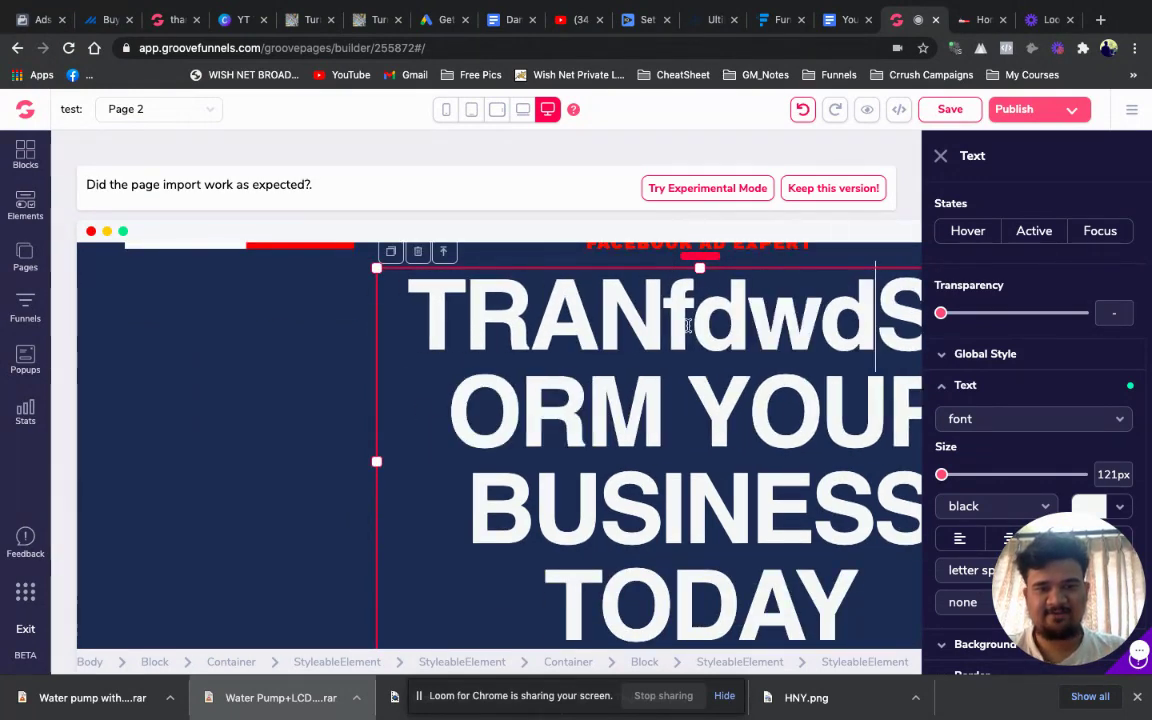
Remove the stray period below "Digital is Dominating" and change that line to "Digital is Dominatidddwd".
{"action": "scroll", "coordinate": [688, 331], "scroll_direction": "down", "scroll_amount": 5}
{"action": "scroll", "coordinate": [688, 331], "scroll_direction": "down", "scroll_amount": 10}
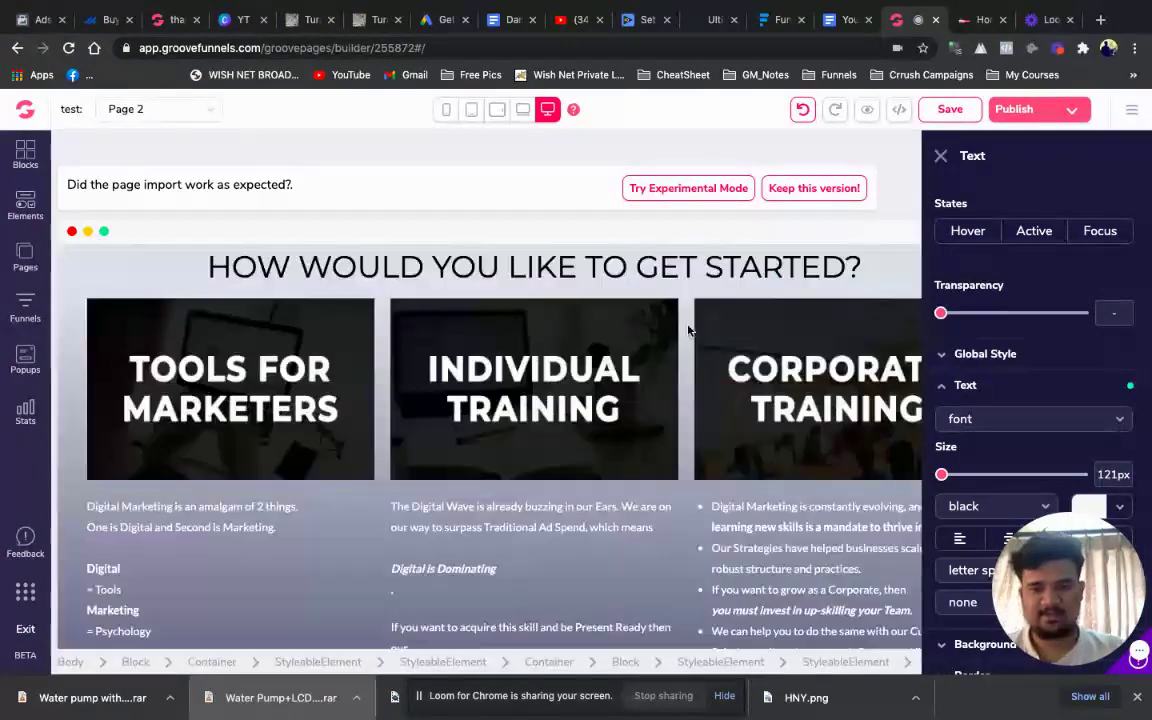
{"action": "scroll", "coordinate": [670, 327], "scroll_direction": "up", "scroll_amount": 2}
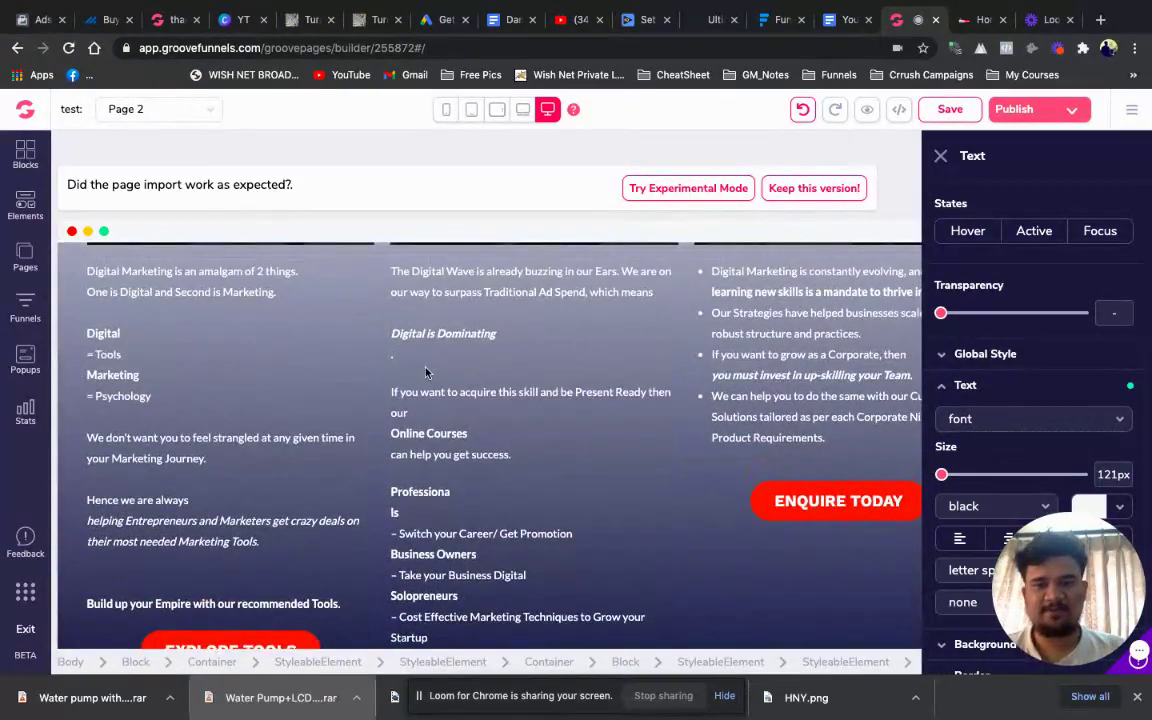
{"action": "left_click", "coordinate": [394, 358]}
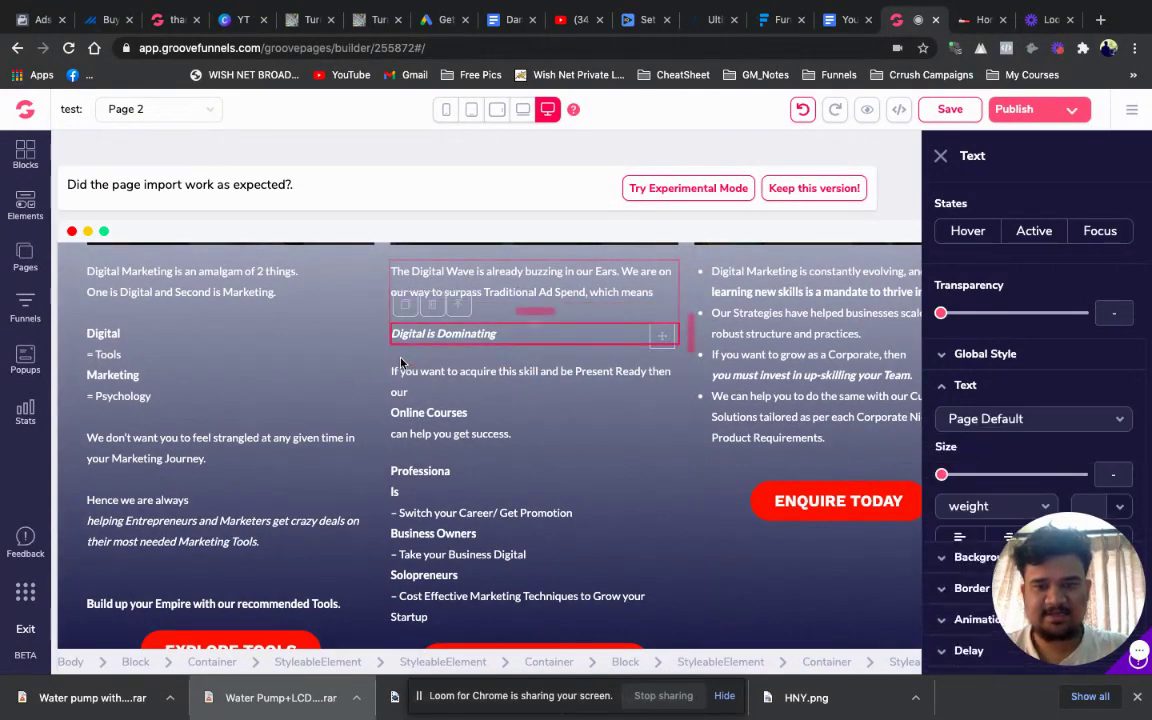
{"action": "key", "text": "BackSpace"}
{"action": "key", "text": "BackSpace"}
{"action": "type", "text": "ddddwd"}
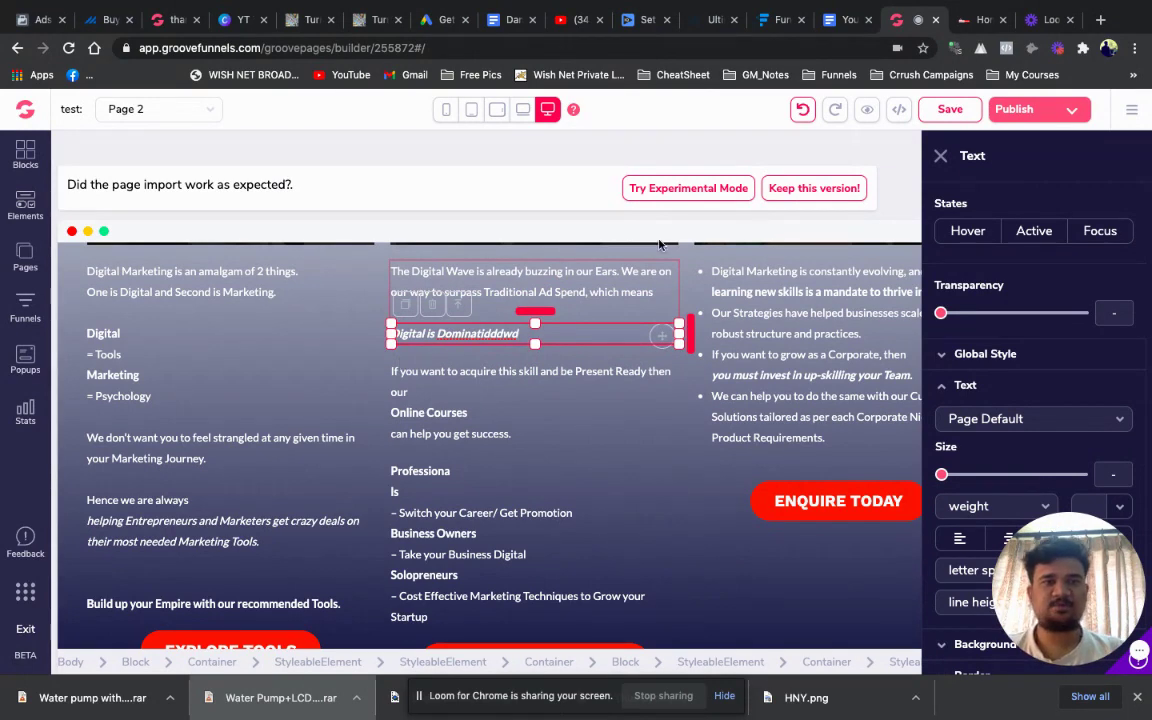
Save the edited page, close the text settings, and open the URL Importer for adding another new page.
{"action": "left_click", "coordinate": [949, 109]}
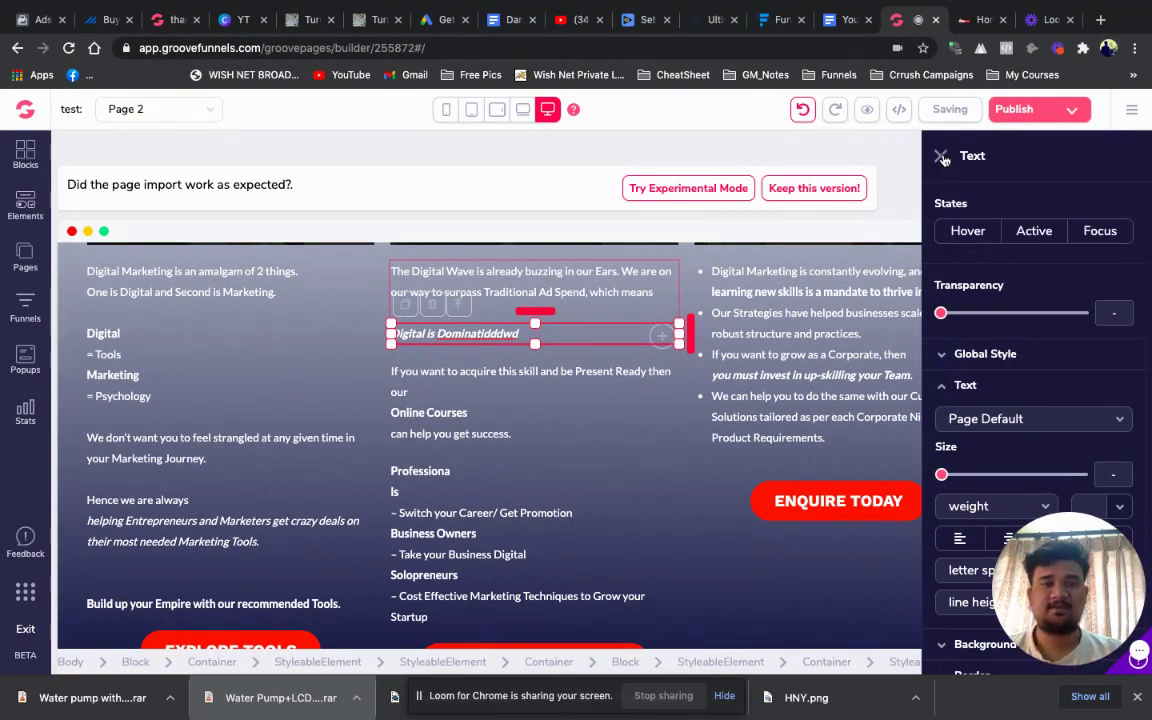
{"action": "left_click", "coordinate": [941, 157]}
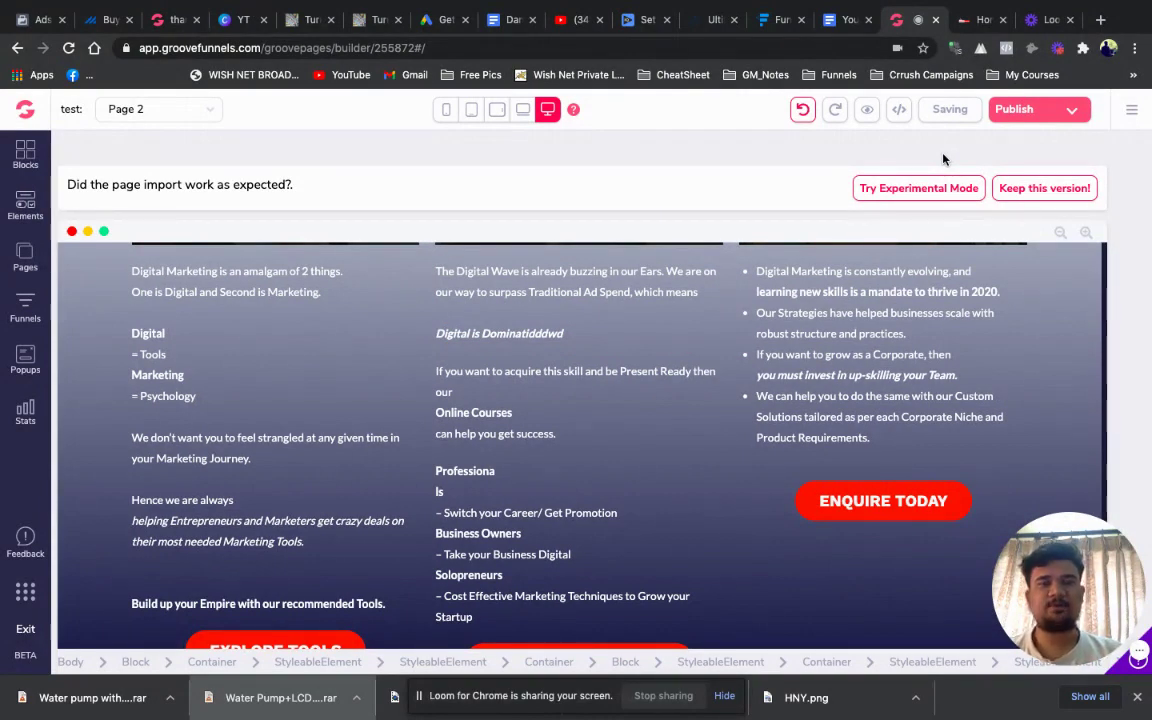
{"action": "left_click", "coordinate": [26, 255]}
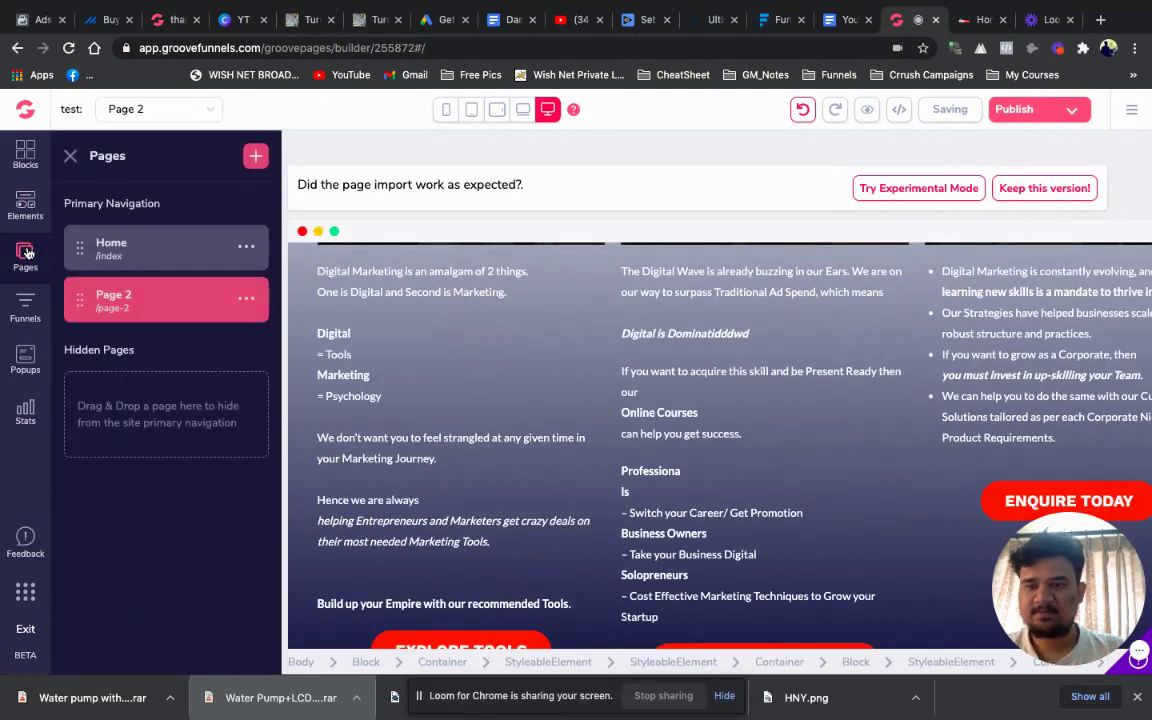
{"action": "left_click", "coordinate": [257, 157]}
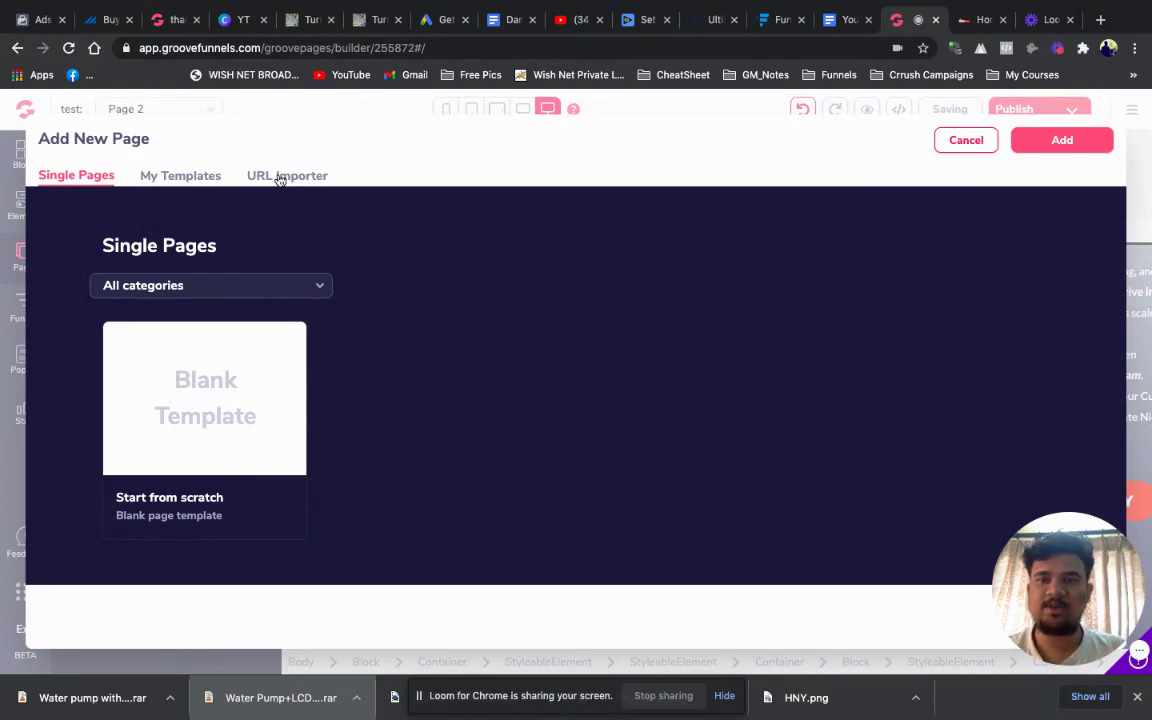
{"action": "left_click", "coordinate": [281, 178]}
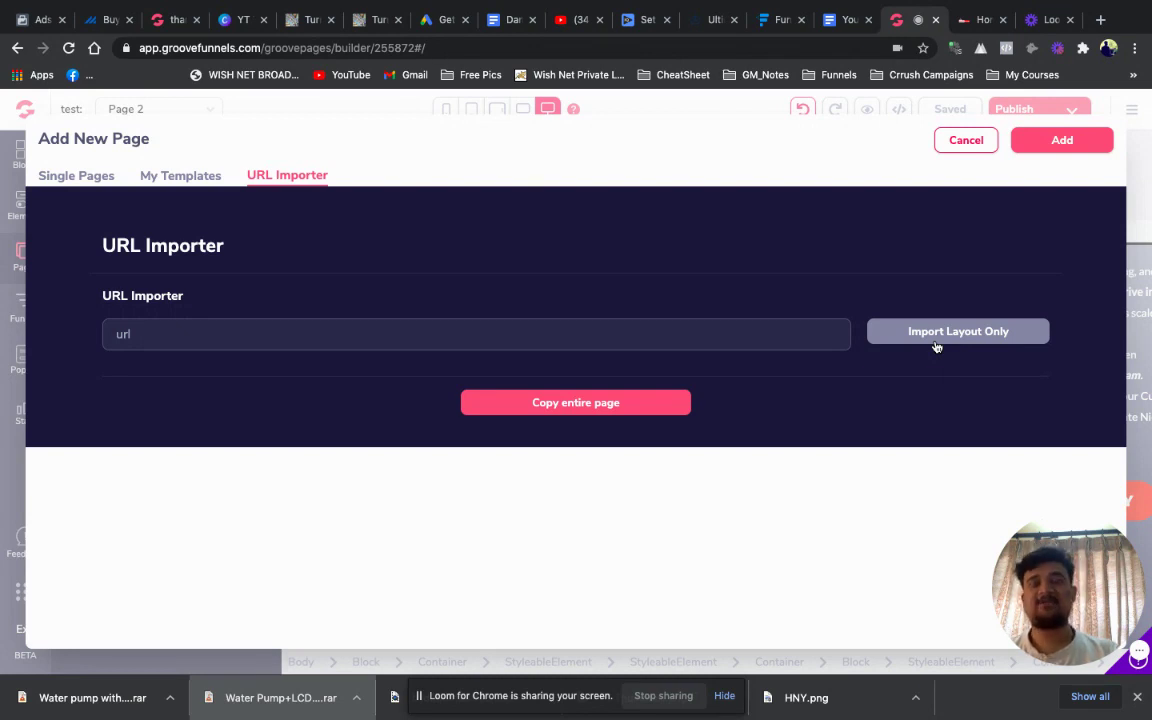
Open the JVZoo account dashboard in a new browser tab.
{"action": "left_click", "coordinate": [1035, 20]}
{"action": "left_click", "coordinate": [1101, 20]}
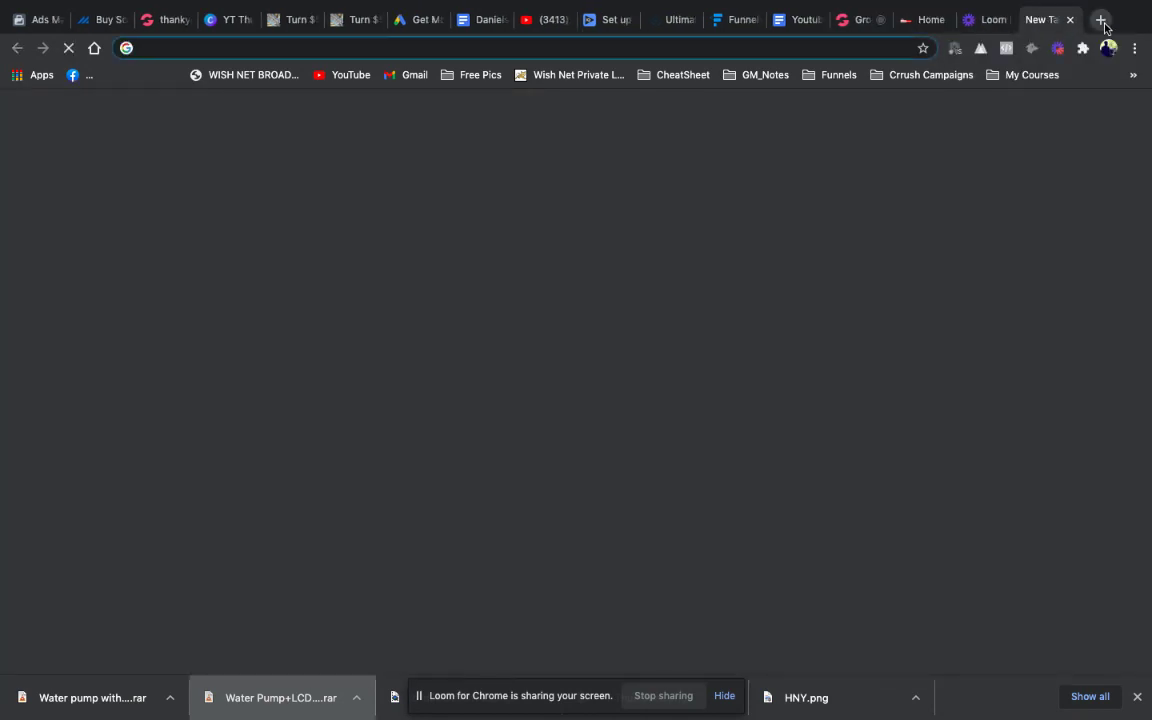
{"action": "left_click", "coordinate": [681, 52]}
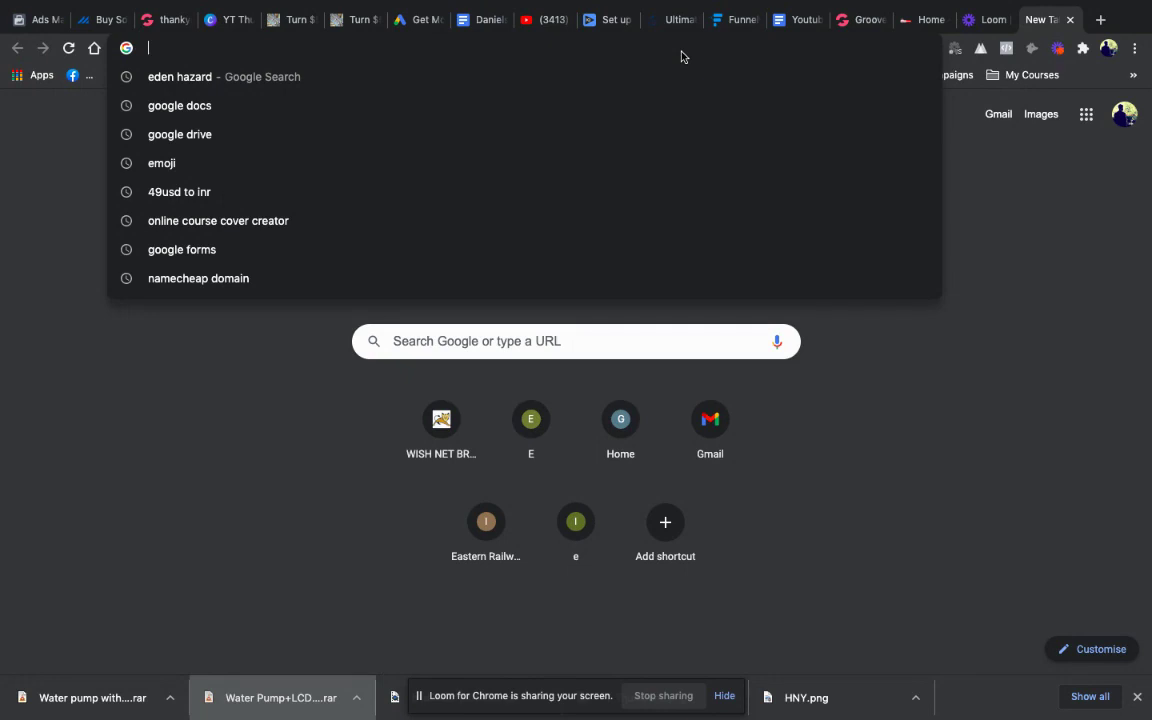
{"action": "type", "text": "jvz"}
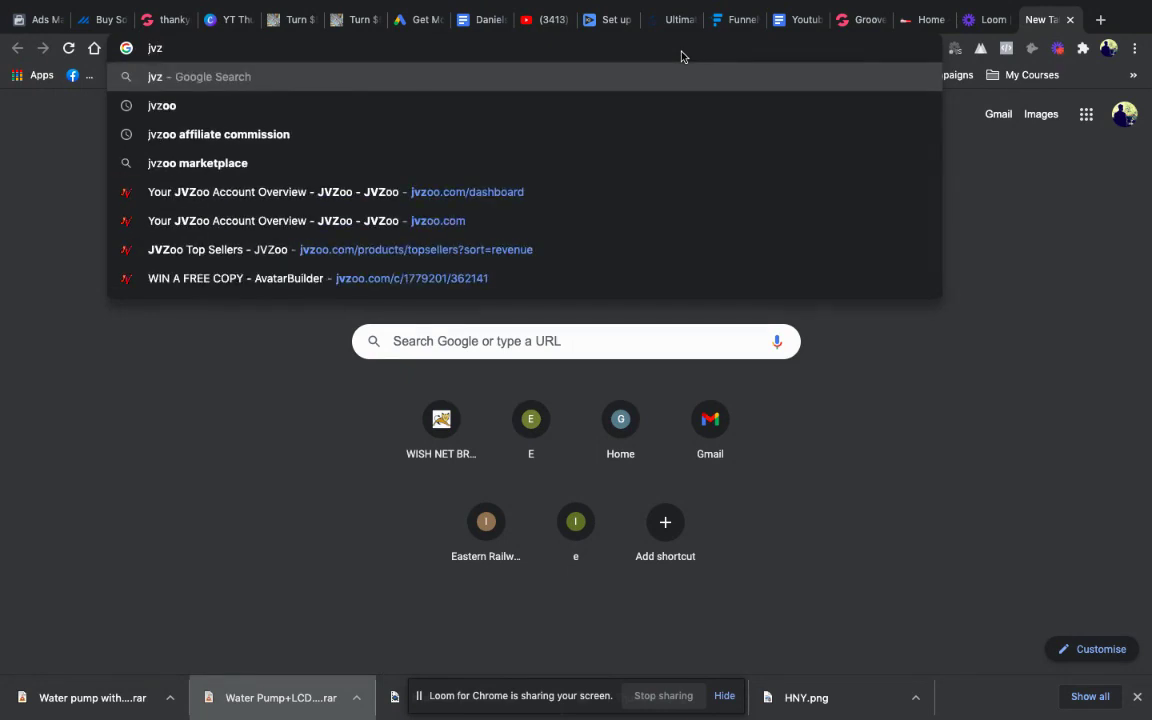
{"action": "key", "text": "Down"}
{"action": "key", "text": "Down"}
{"action": "key", "text": "Down"}
{"action": "key", "text": "Down"}
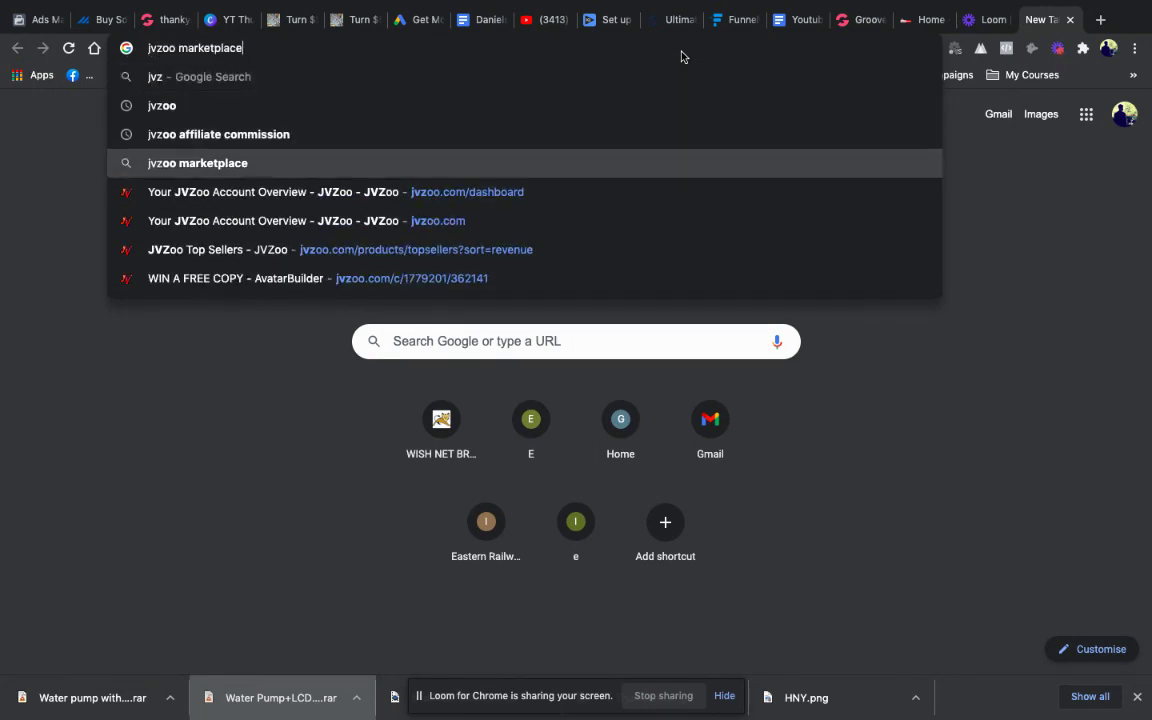
{"action": "key", "text": "Return"}
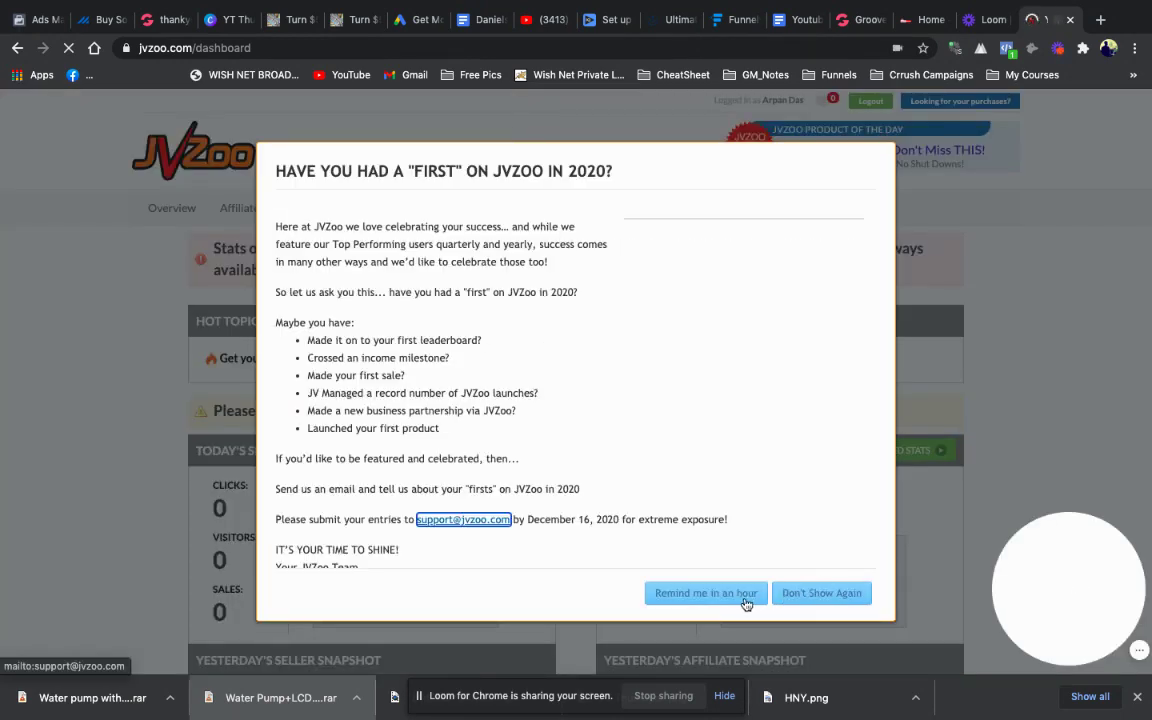
Postpone the JVZoo announcement with the one-hour reminder and open the Top Sellers product list.
{"action": "left_click", "coordinate": [708, 594]}
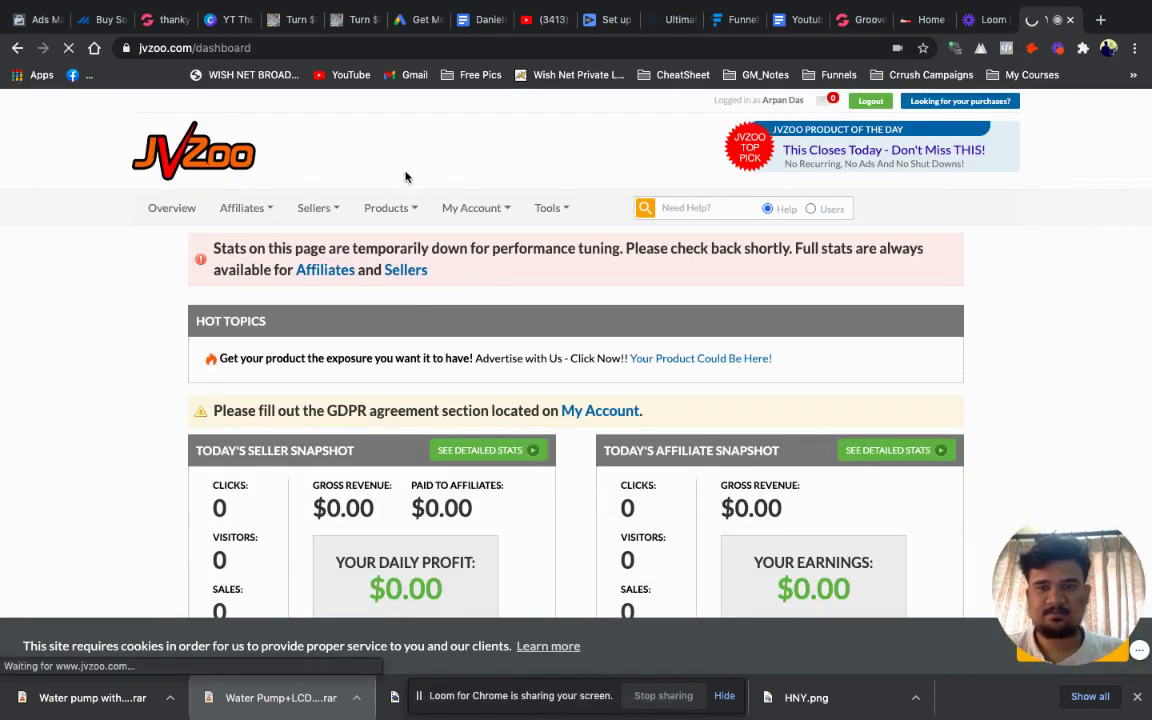
{"action": "left_click", "coordinate": [393, 208]}
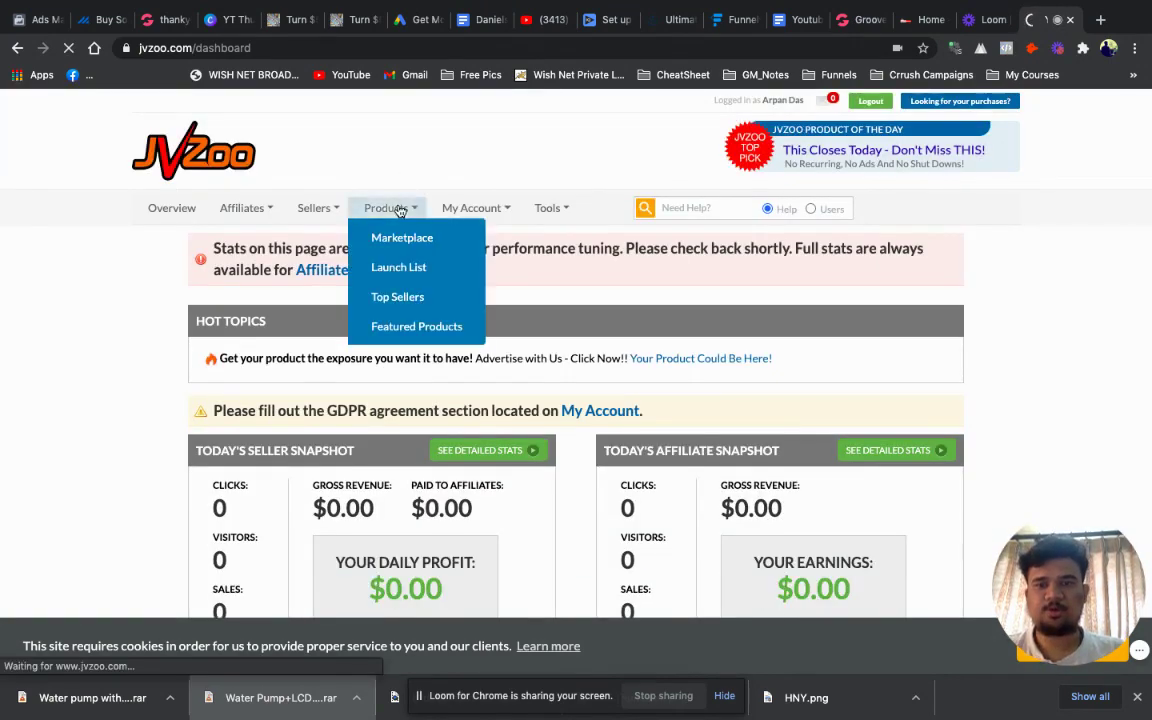
{"action": "left_click", "coordinate": [398, 298]}
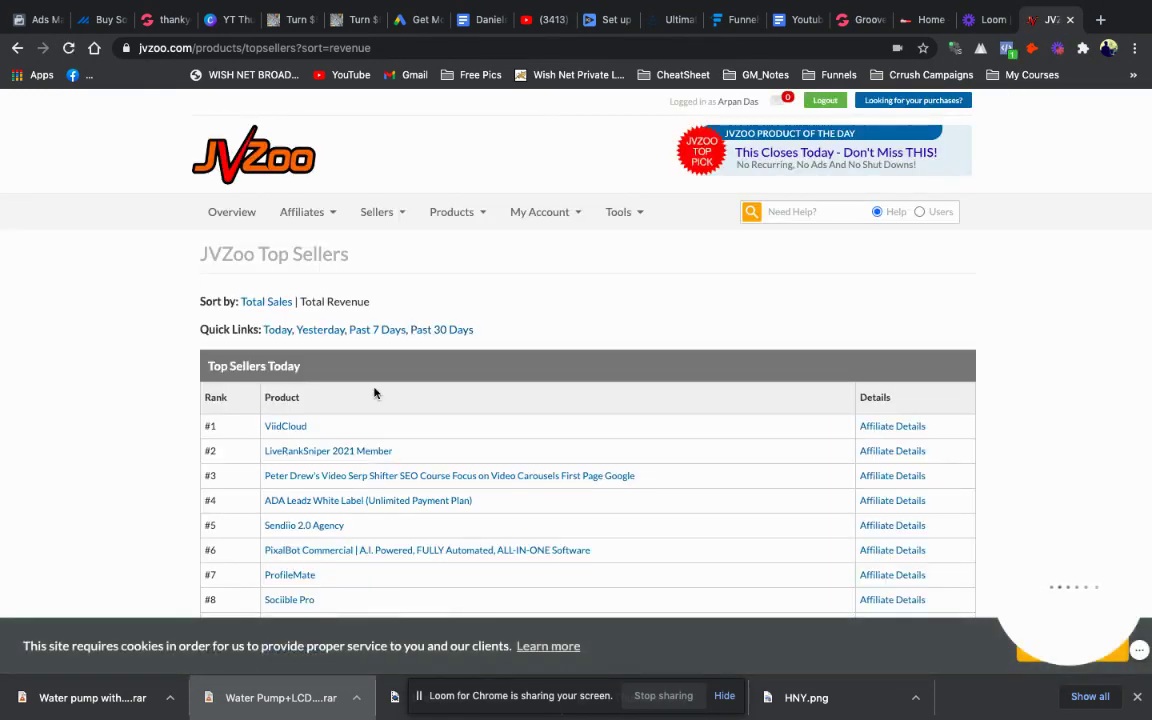
Open the top-ranked ViidCloud sales page from the JVZoo list, look it over and copy its web address.
{"action": "left_click", "coordinate": [286, 427]}
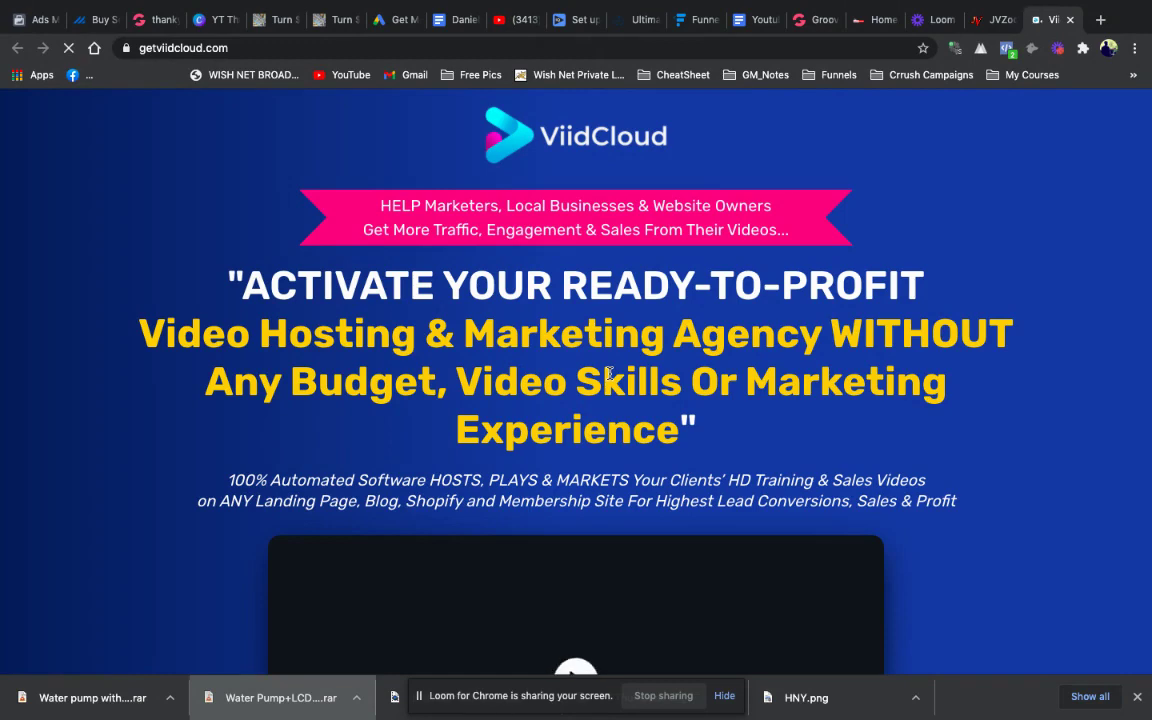
{"action": "scroll", "coordinate": [609, 373], "scroll_direction": "down", "scroll_amount": 5}
{"action": "scroll", "coordinate": [609, 373], "scroll_direction": "up", "scroll_amount": 5}
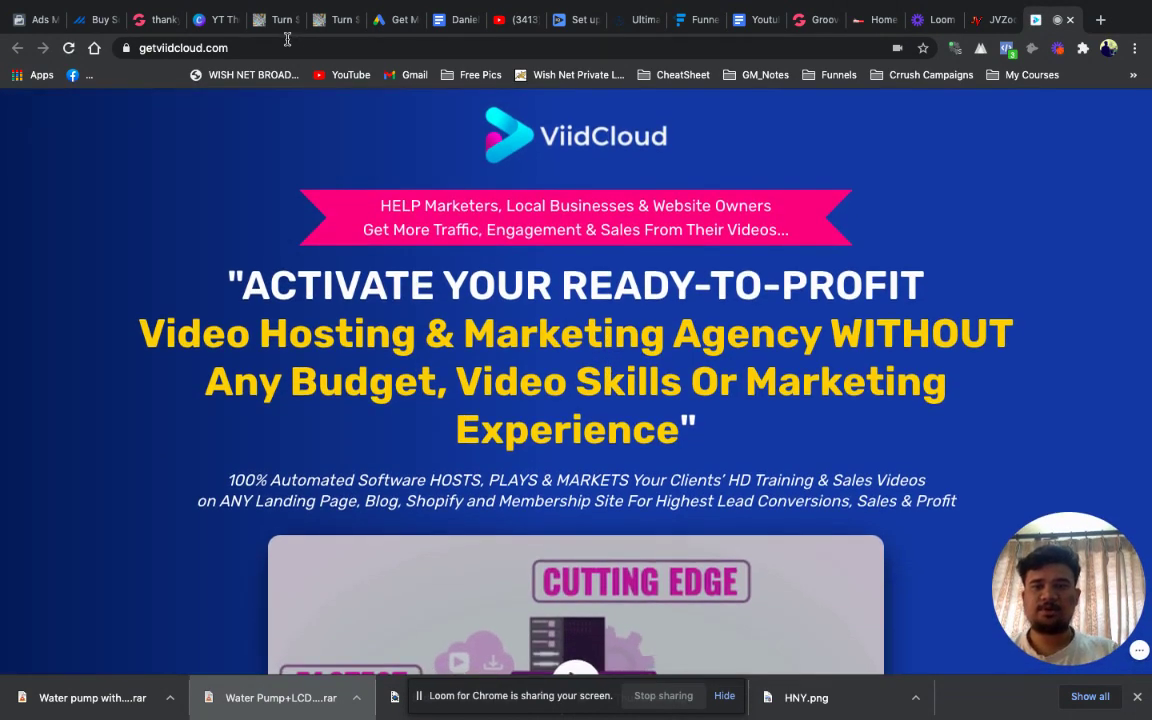
{"action": "left_click", "coordinate": [287, 40]}
{"action": "left_click", "coordinate": [287, 40]}
{"action": "left_click", "coordinate": [287, 40]}
{"action": "key", "text": "ctrl+c"}
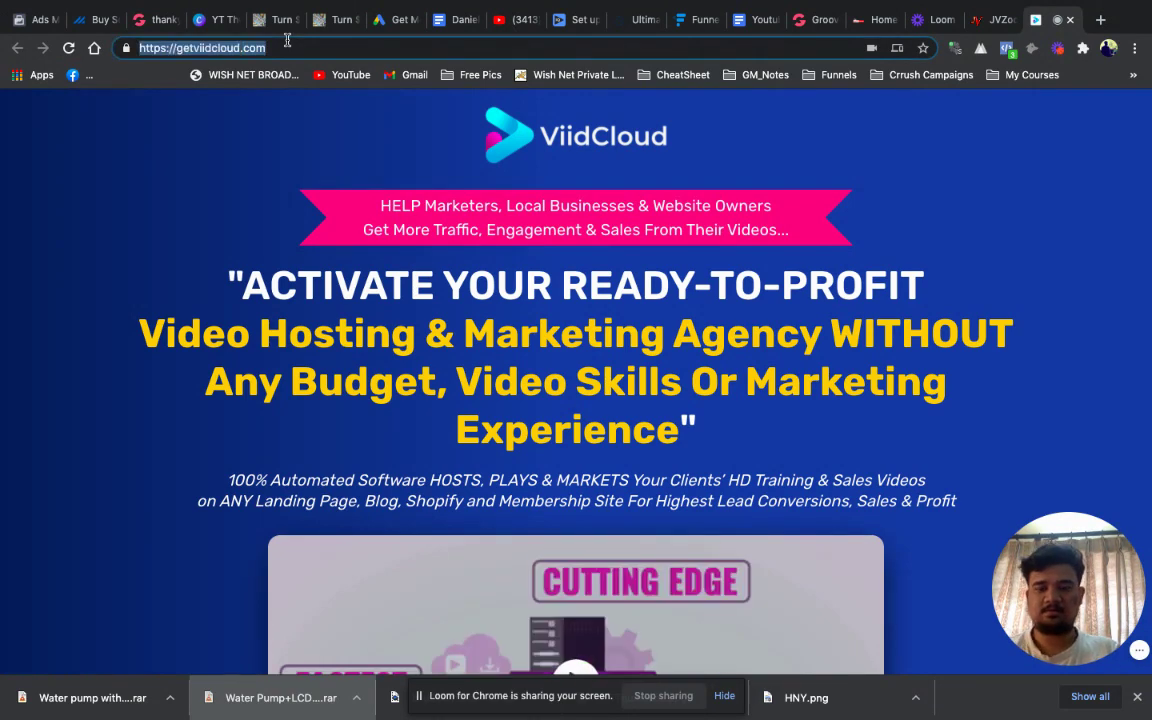
{"action": "left_click", "coordinate": [810, 24]}
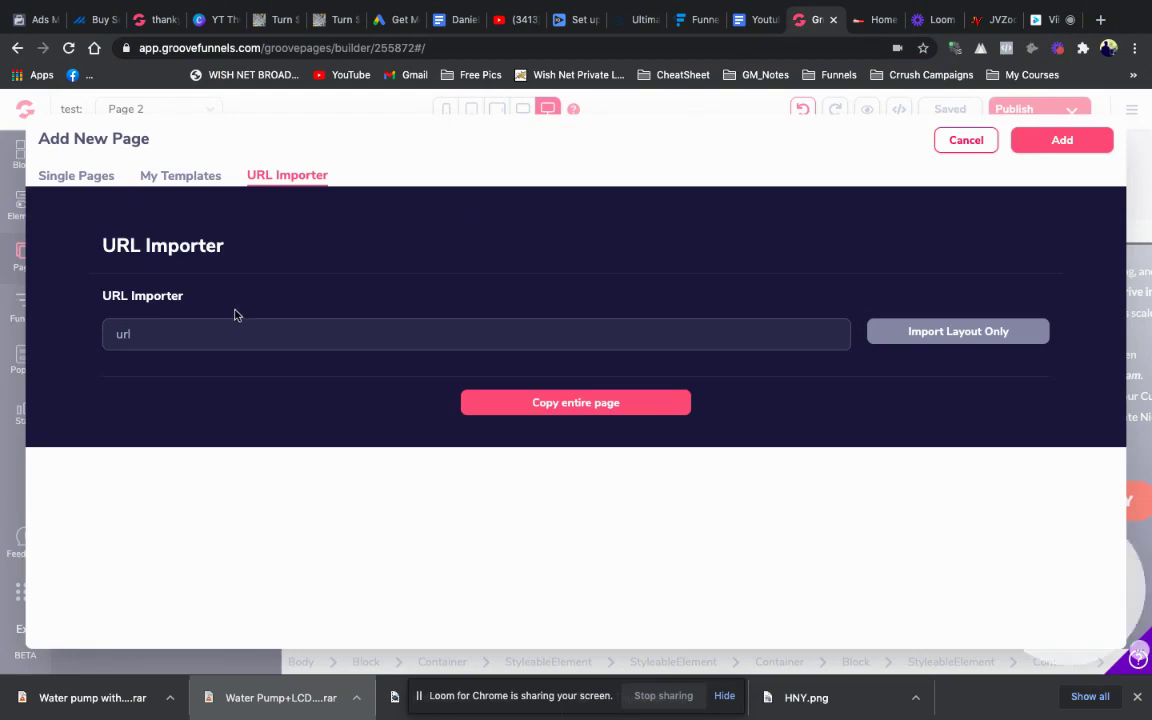
{"action": "key", "text": "ctrl+v"}
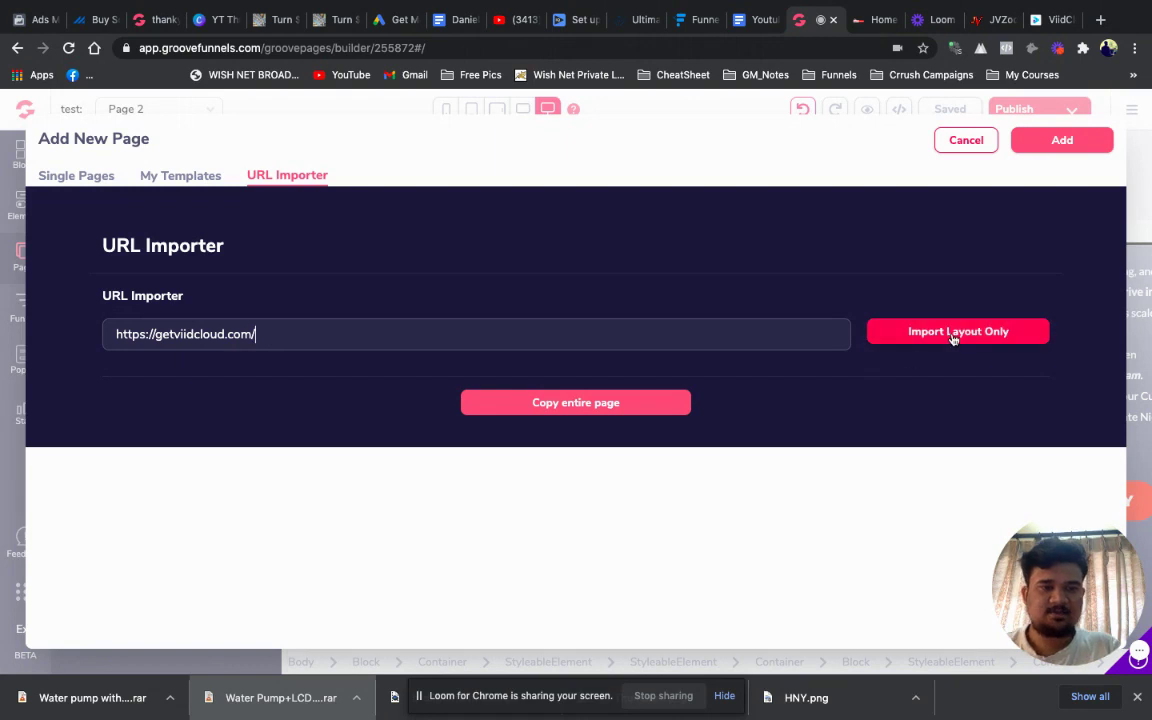
{"action": "left_click", "coordinate": [946, 338]}
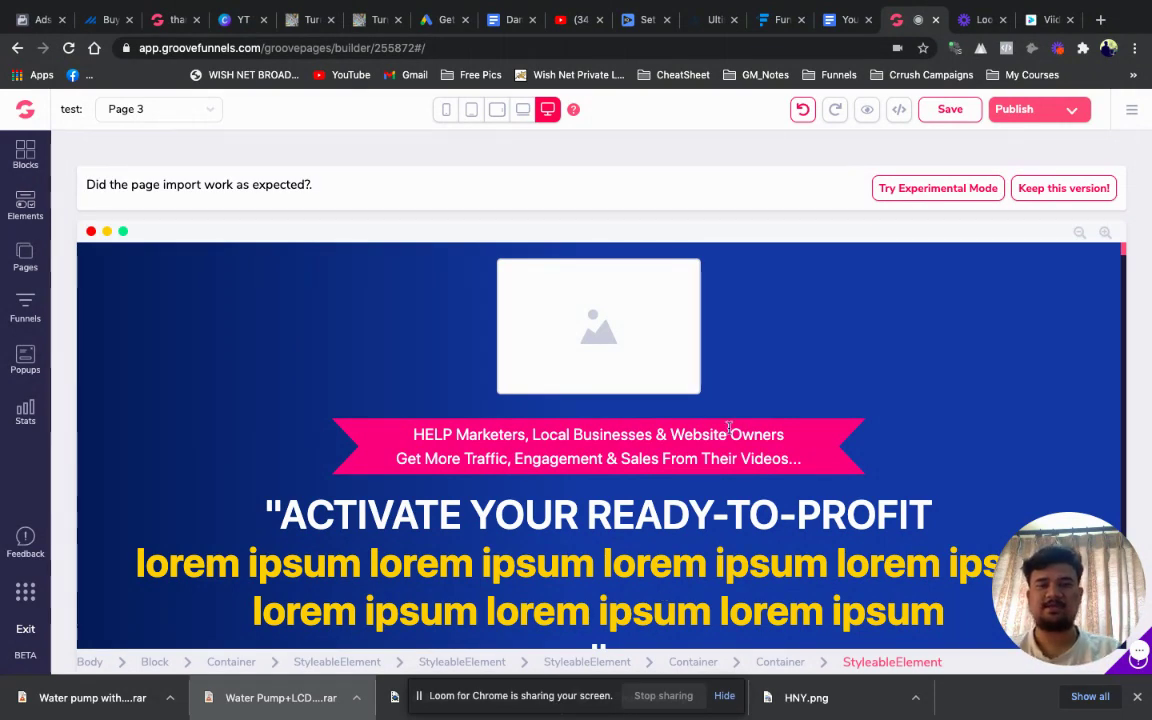
Examine how the imported layout's headings, placeholder text, images and sections came through, from the header down to the "They can" boxes.
{"action": "left_click", "coordinate": [597, 390]}
{"action": "key", "text": "Delete"}
{"action": "scroll", "coordinate": [880, 393], "scroll_direction": "down", "scroll_amount": 10}
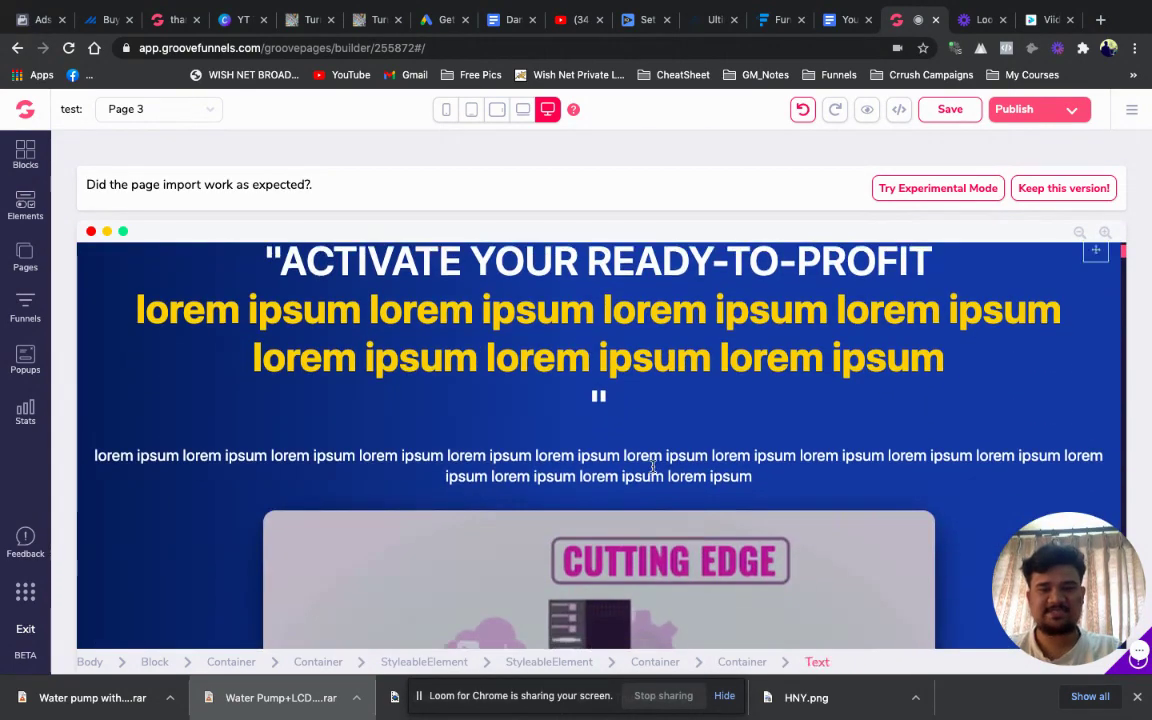
{"action": "scroll", "coordinate": [653, 470], "scroll_direction": "down", "scroll_amount": 5}
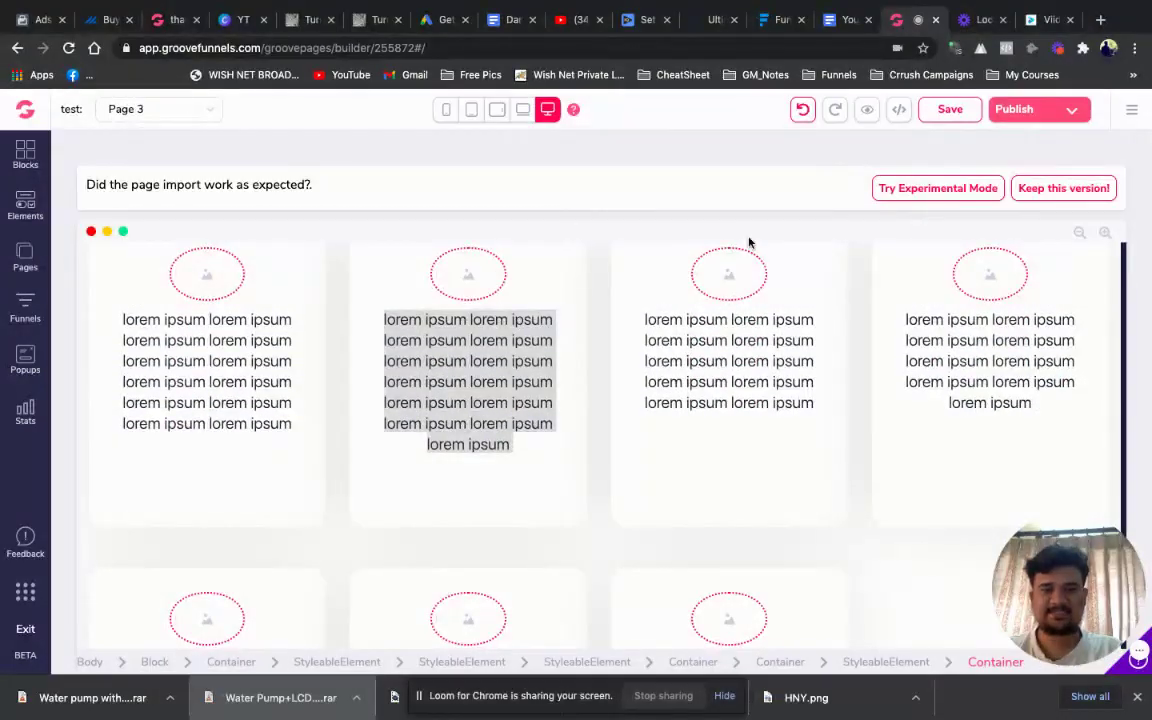
{"action": "scroll", "coordinate": [713, 400], "scroll_direction": "down", "scroll_amount": 5}
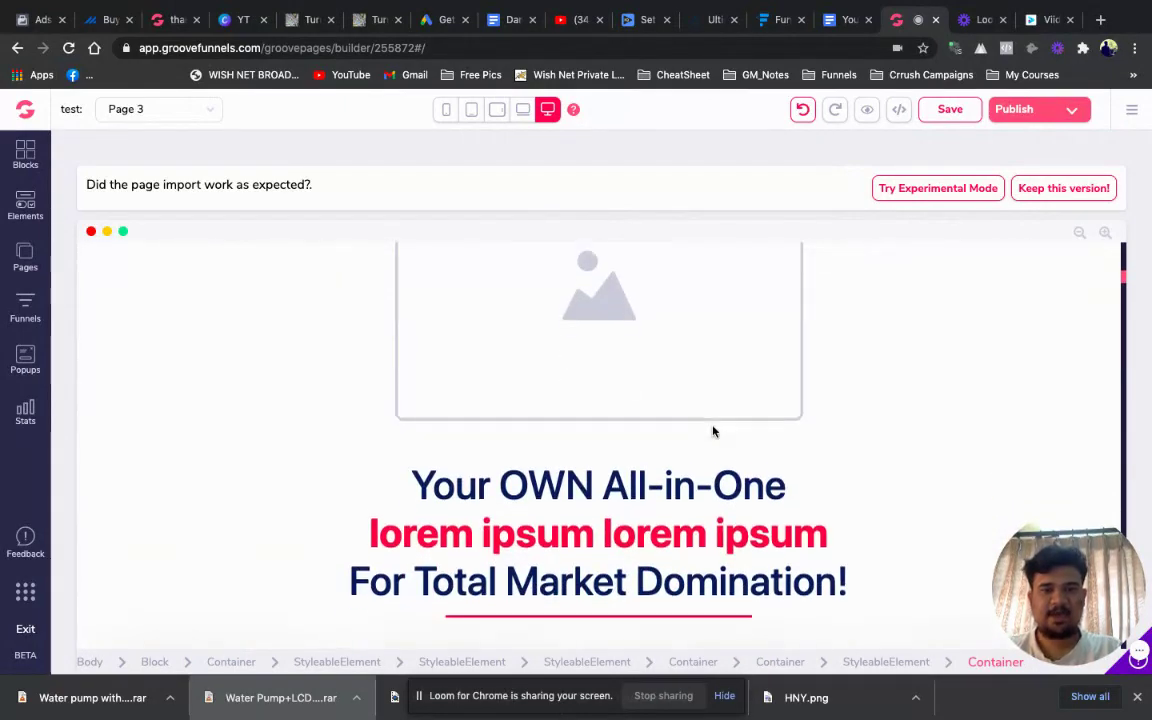
{"action": "scroll", "coordinate": [713, 431], "scroll_direction": "down", "scroll_amount": 5}
{"action": "scroll", "coordinate": [713, 431], "scroll_direction": "down", "scroll_amount": 10}
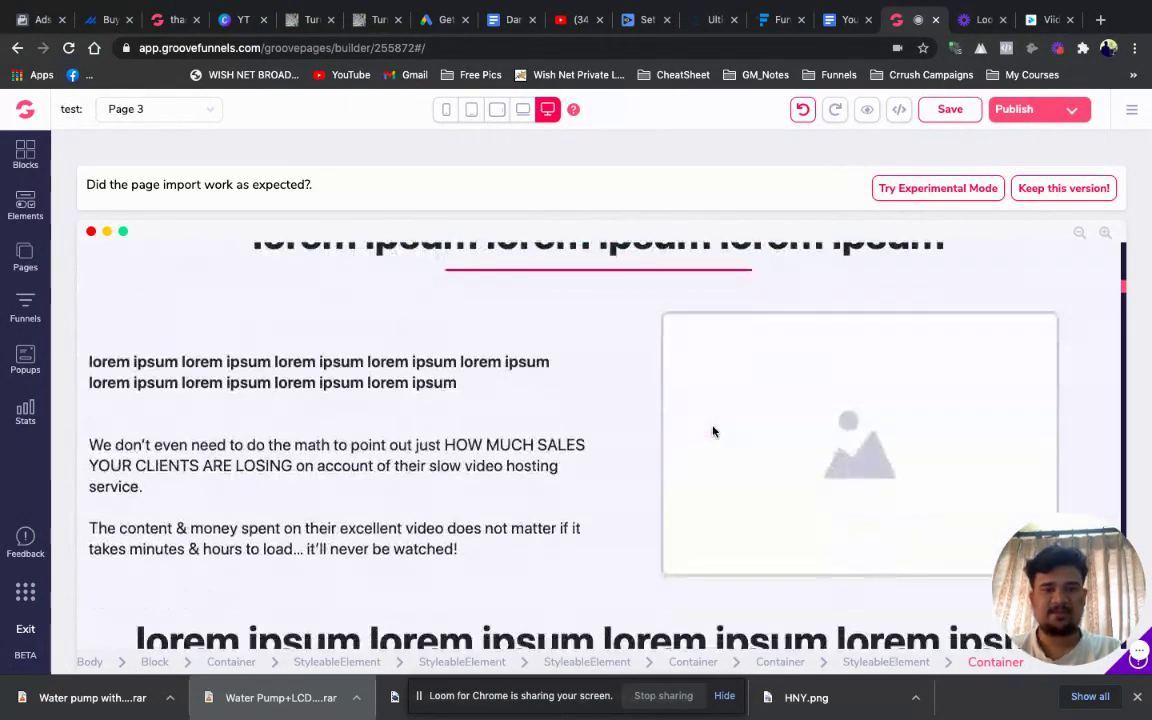
{"action": "scroll", "coordinate": [713, 431], "scroll_direction": "down", "scroll_amount": 10}
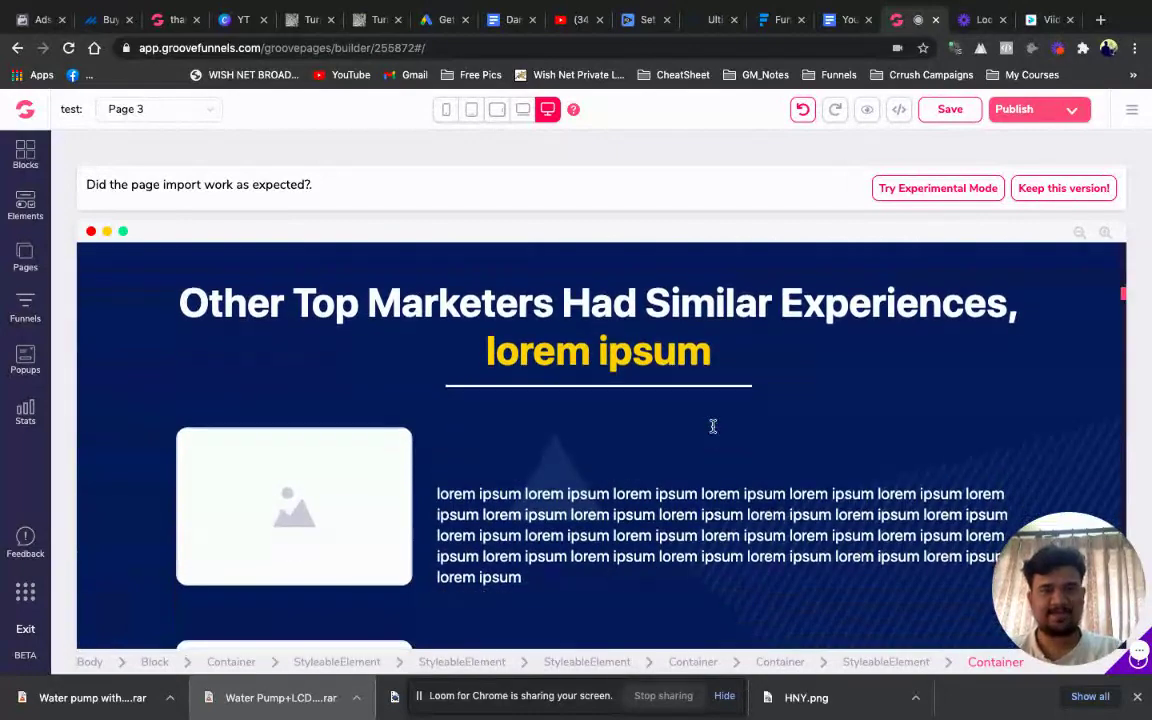
{"action": "scroll", "coordinate": [713, 431], "scroll_direction": "down", "scroll_amount": 10}
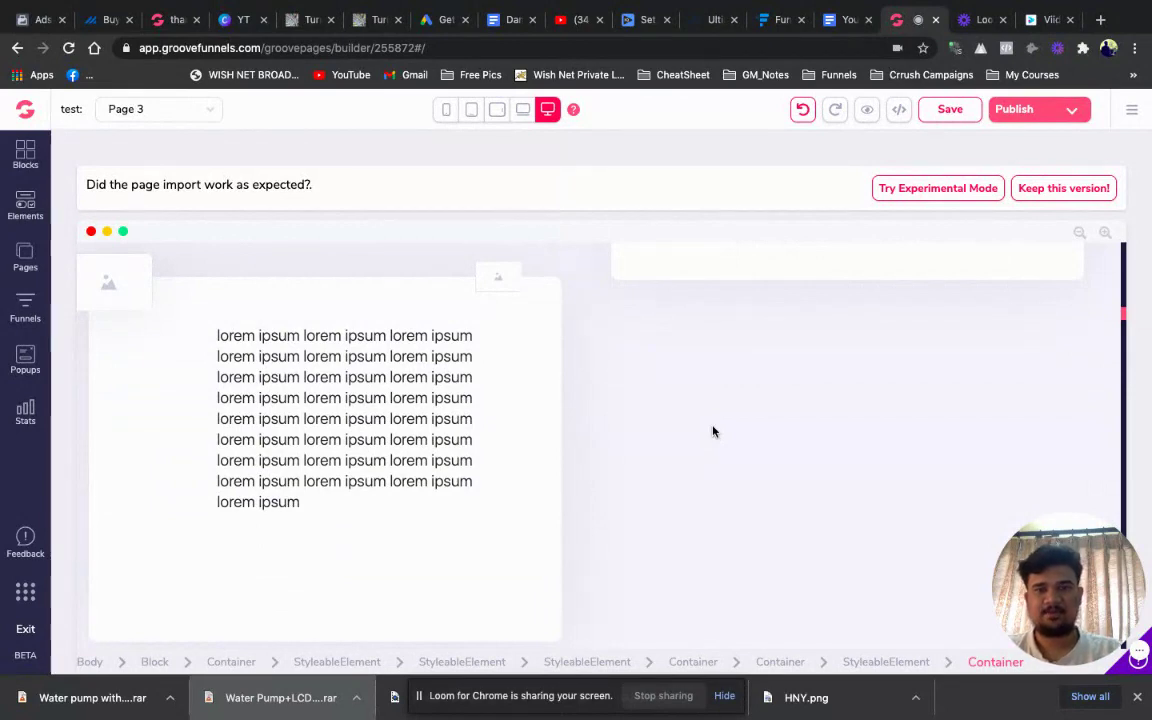
{"action": "scroll", "coordinate": [713, 431], "scroll_direction": "down", "scroll_amount": 2}
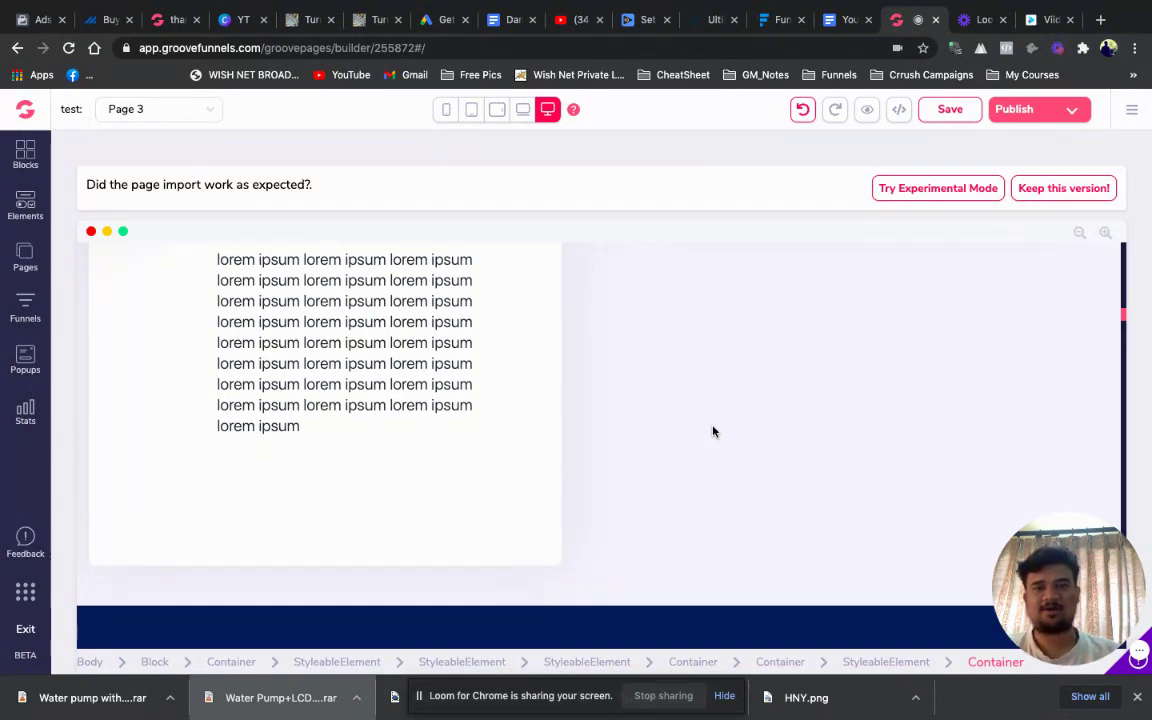
{"action": "scroll", "coordinate": [713, 431], "scroll_direction": "down", "scroll_amount": 2}
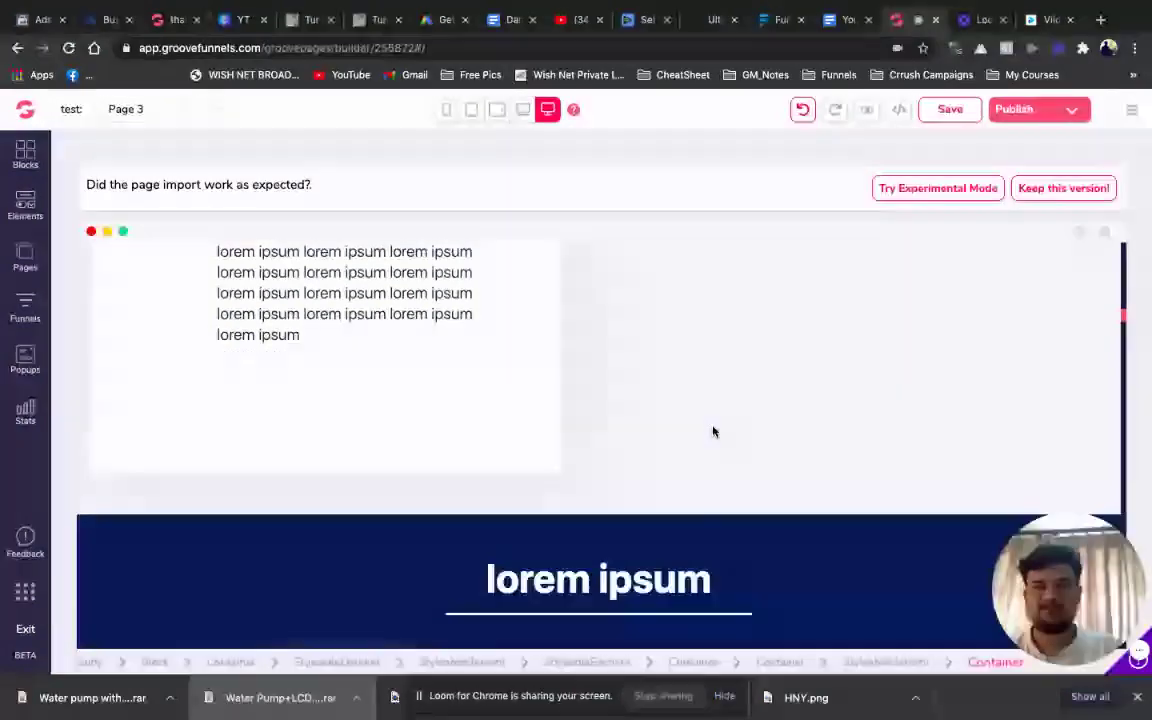
{"action": "scroll", "coordinate": [713, 431], "scroll_direction": "down", "scroll_amount": 20}
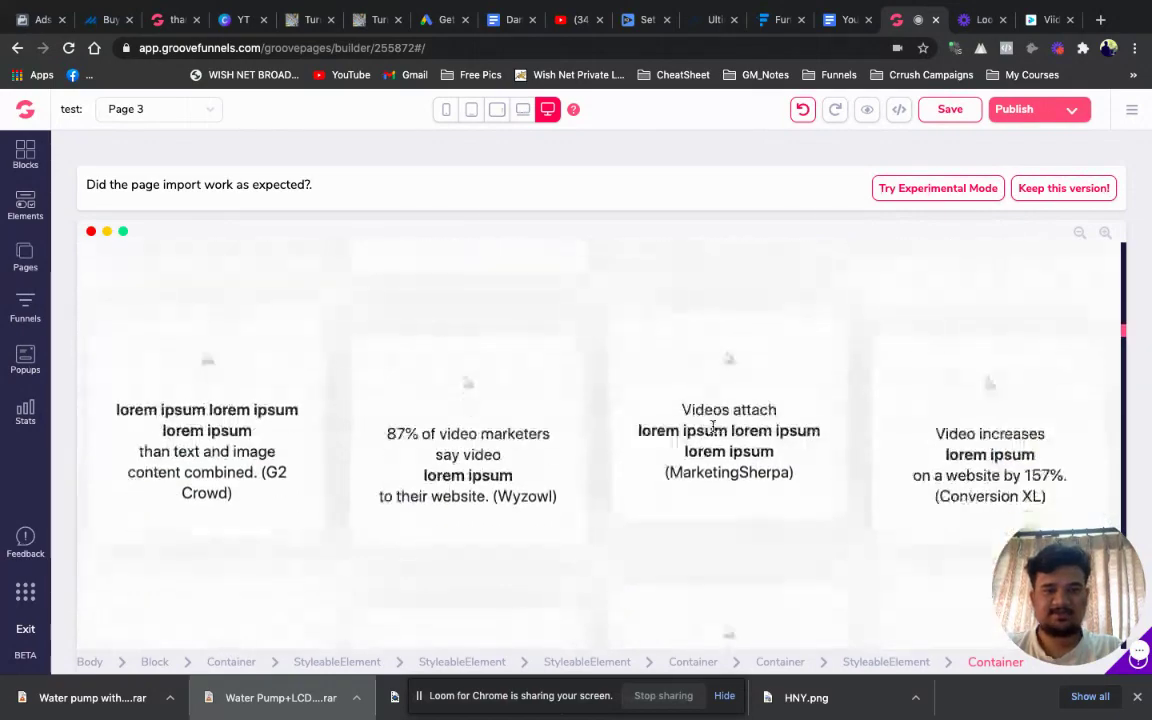
{"action": "scroll", "coordinate": [713, 428], "scroll_direction": "down", "scroll_amount": 15}
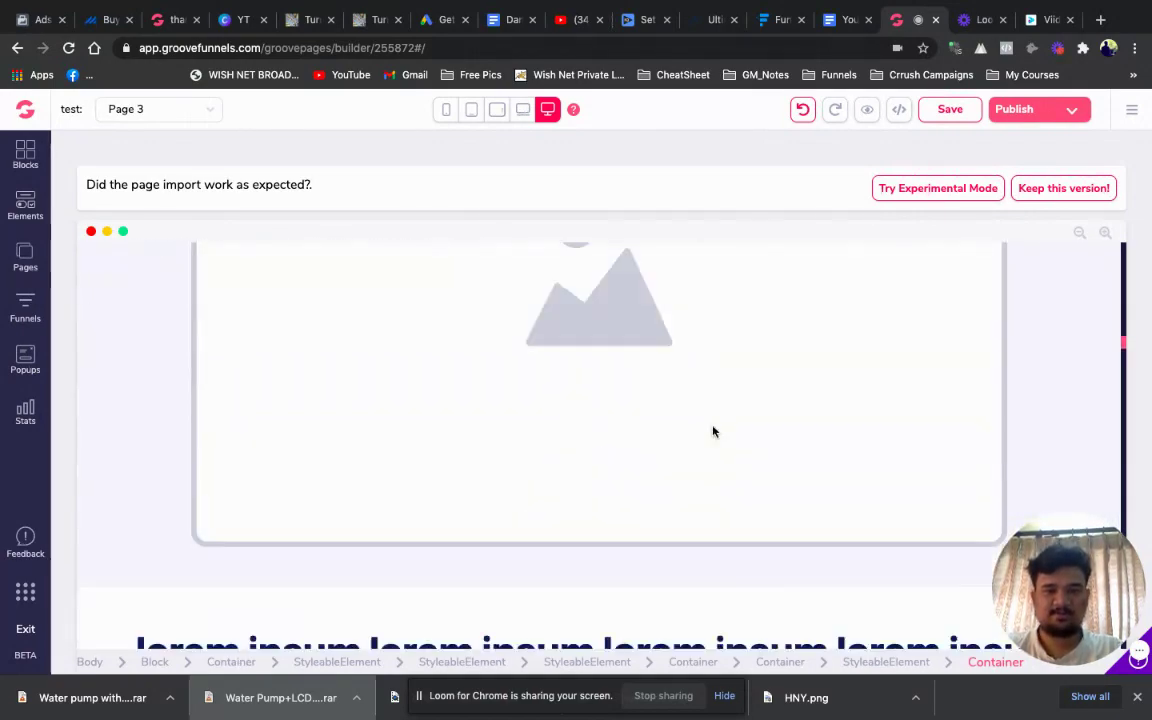
{"action": "scroll", "coordinate": [713, 431], "scroll_direction": "down", "scroll_amount": 11}
{"action": "scroll", "coordinate": [705, 429], "scroll_direction": "up", "scroll_amount": 3}
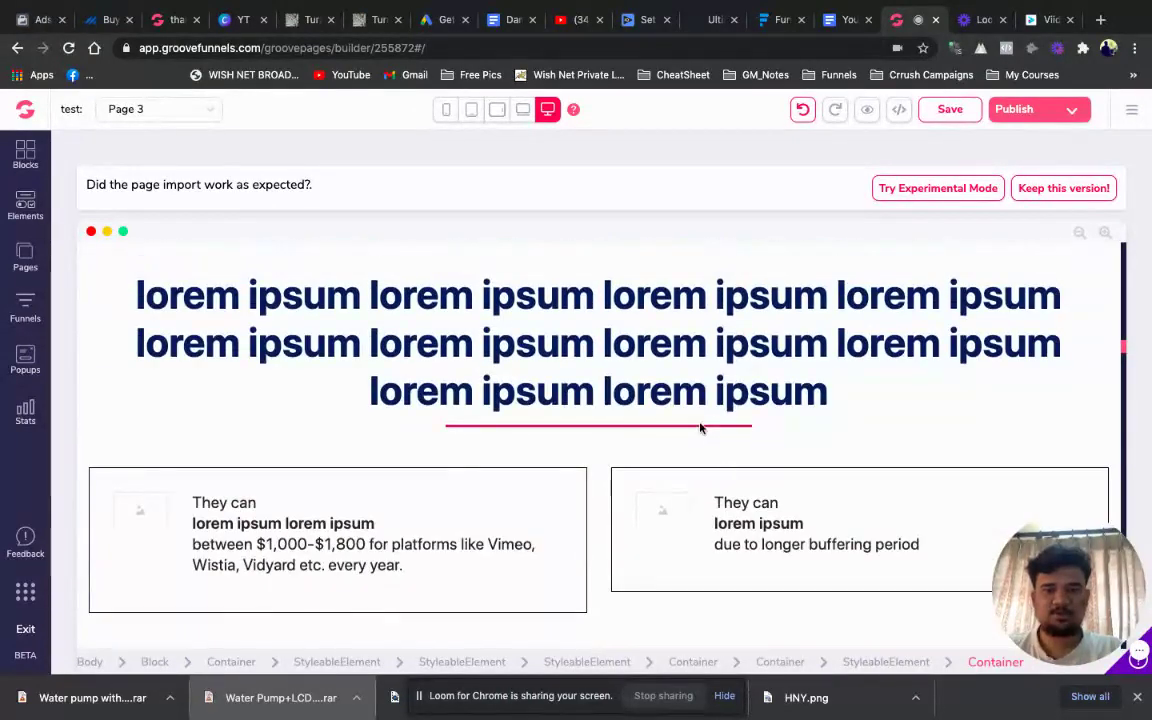
Change the second "ipsum" to "ipsumsss" in the large heading above the "They can" boxes.
{"action": "left_click", "coordinate": [543, 299]}
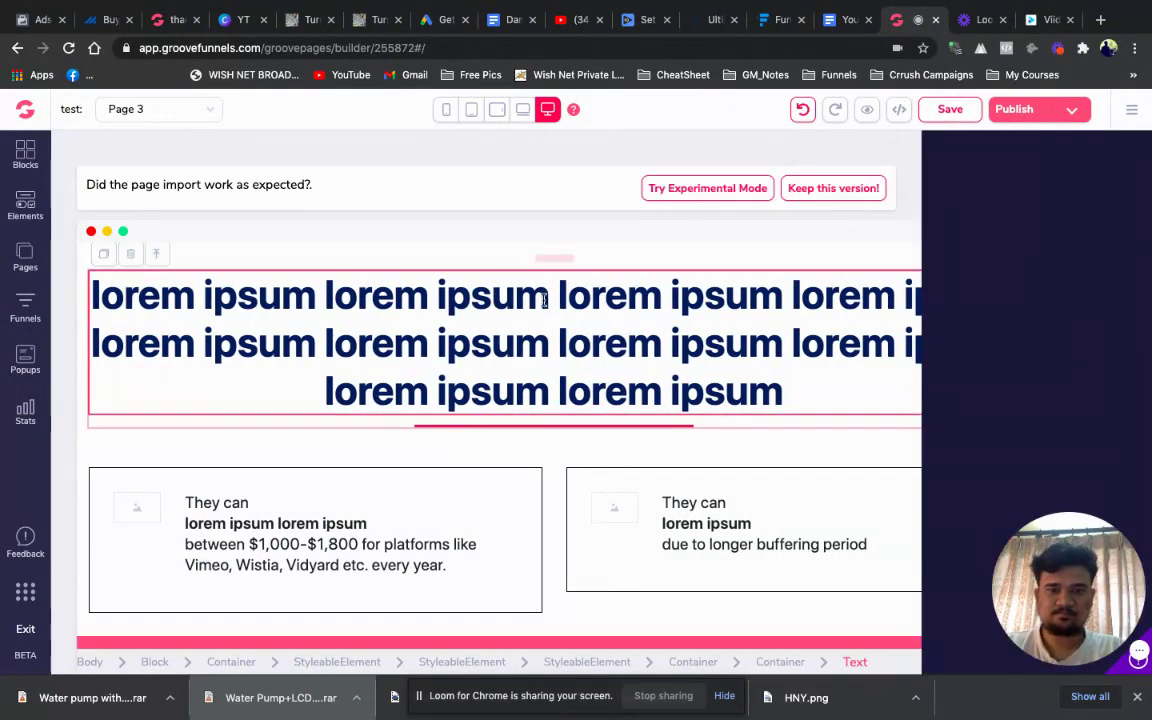
{"action": "left_click", "coordinate": [543, 299]}
{"action": "type", "text": "ssssqqss"}
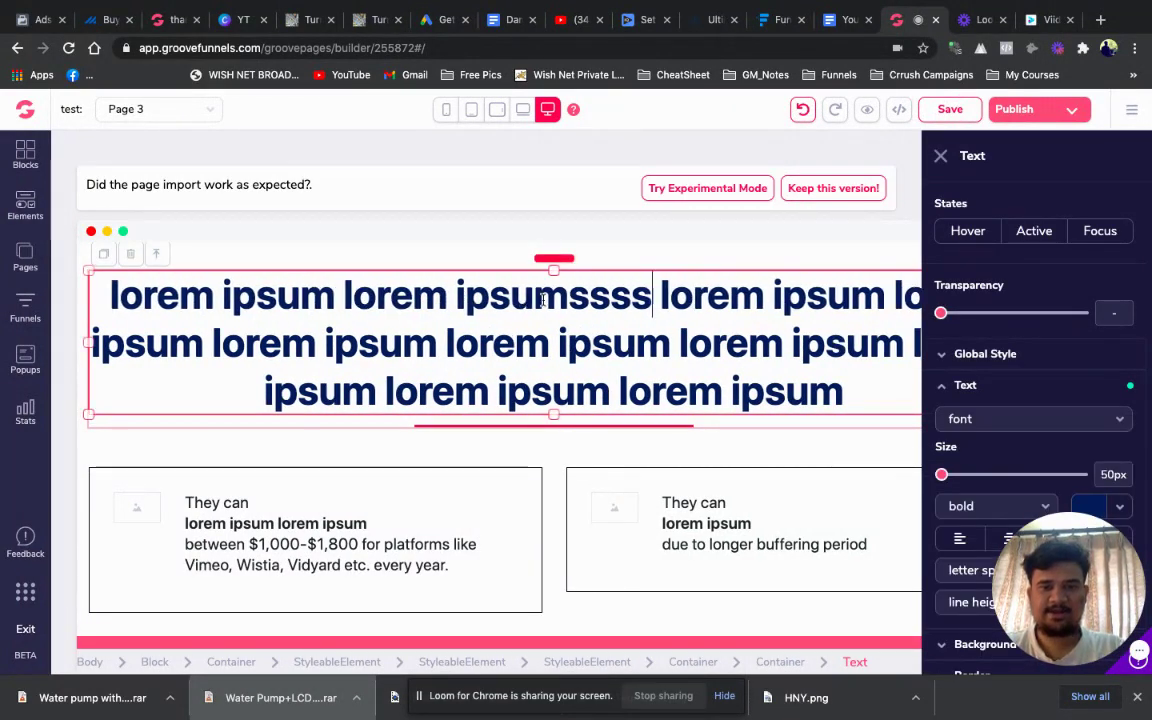
{"action": "key", "text": "BackSpace"}
{"action": "key", "text": "BackSpace"}
{"action": "key", "text": "BackSpace"}
{"action": "key", "text": "BackSpace"}
{"action": "key", "text": "BackSpace"}
{"action": "key", "text": "BackSpace"}
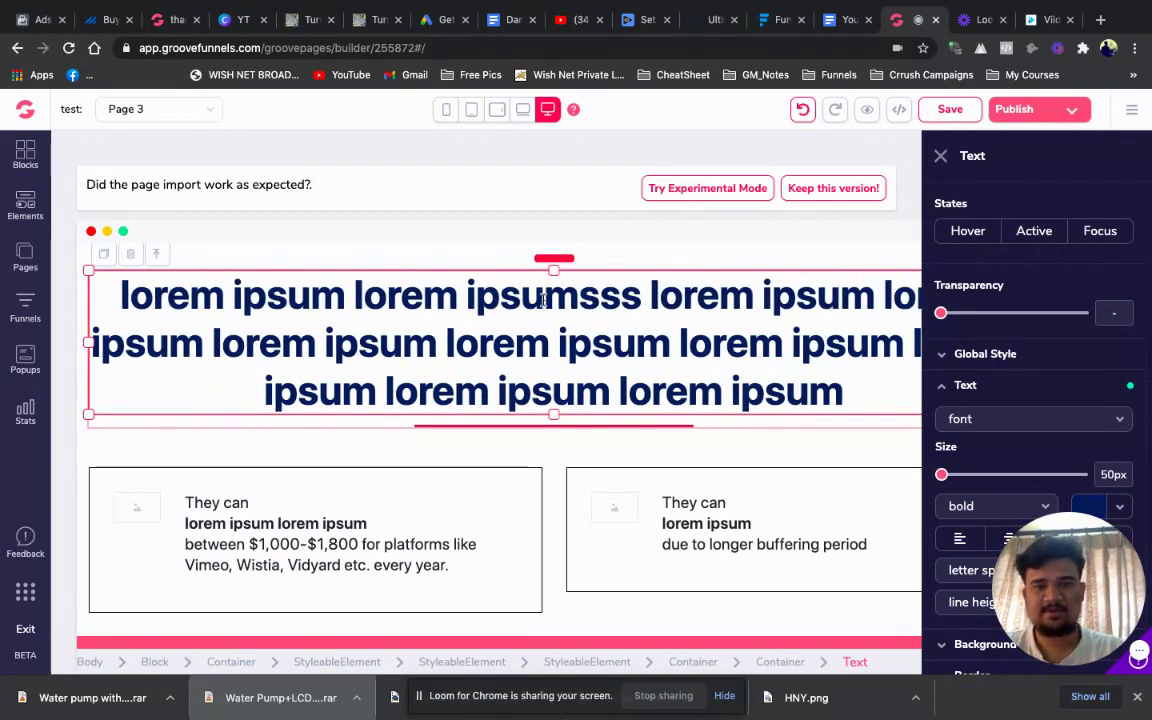
Check the sections below the "They can" boxes and play the embedded demo video.
{"action": "scroll", "coordinate": [545, 299], "scroll_direction": "down", "scroll_amount": 1}
{"action": "scroll", "coordinate": [545, 299], "scroll_direction": "down", "scroll_amount": 2}
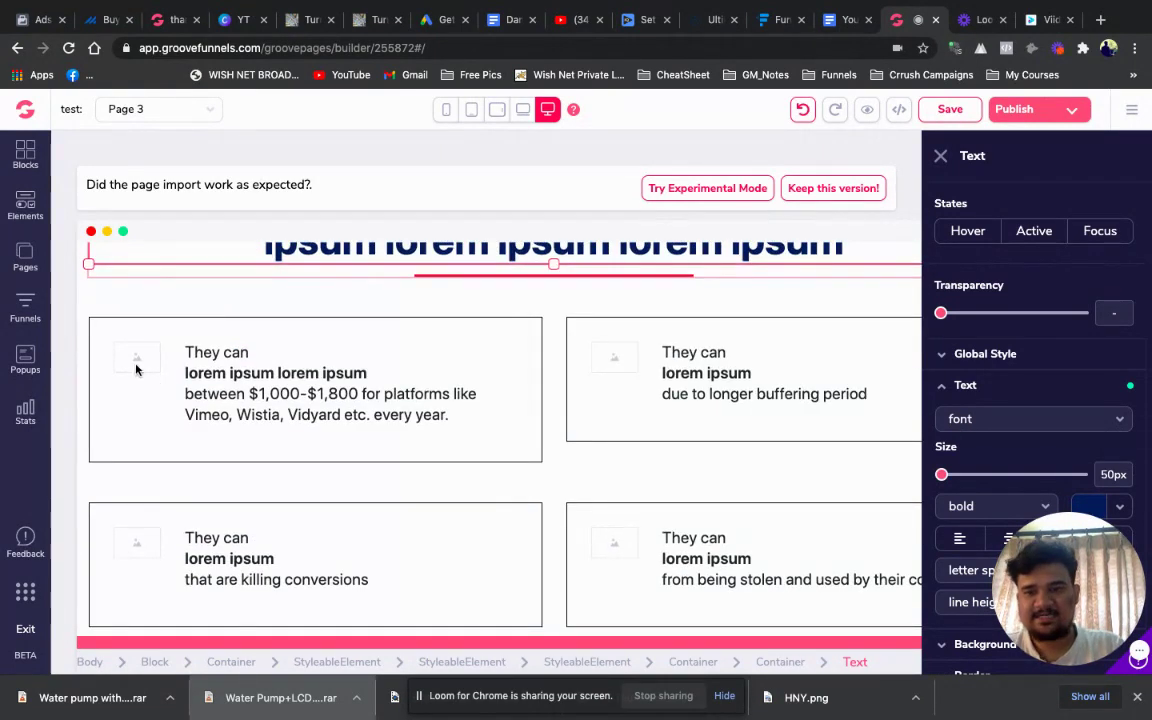
{"action": "scroll", "coordinate": [396, 472], "scroll_direction": "down", "scroll_amount": 10}
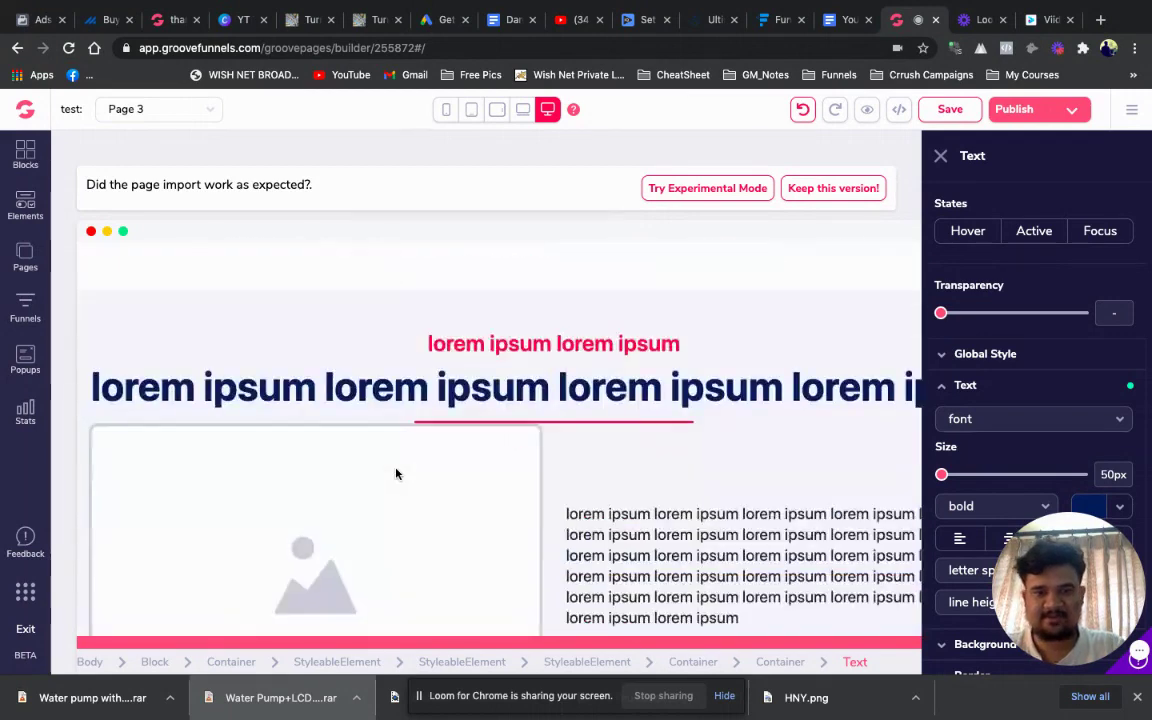
{"action": "scroll", "coordinate": [396, 472], "scroll_direction": "down", "scroll_amount": 10}
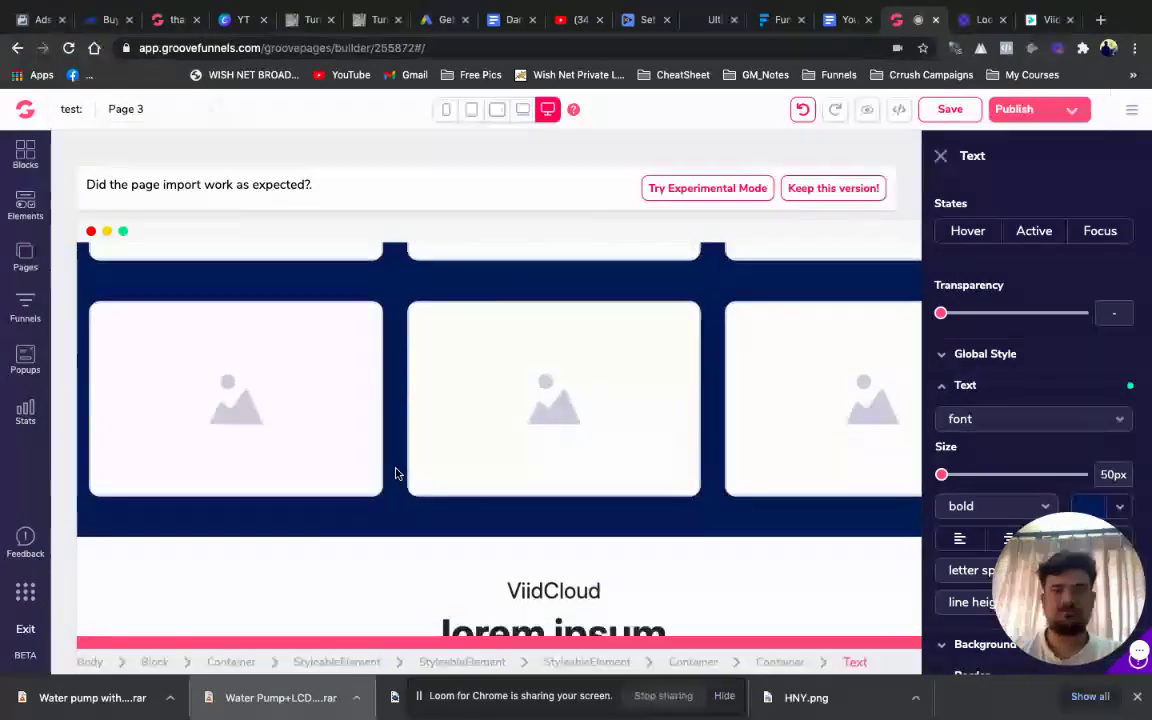
{"action": "scroll", "coordinate": [396, 473], "scroll_direction": "down", "scroll_amount": 10}
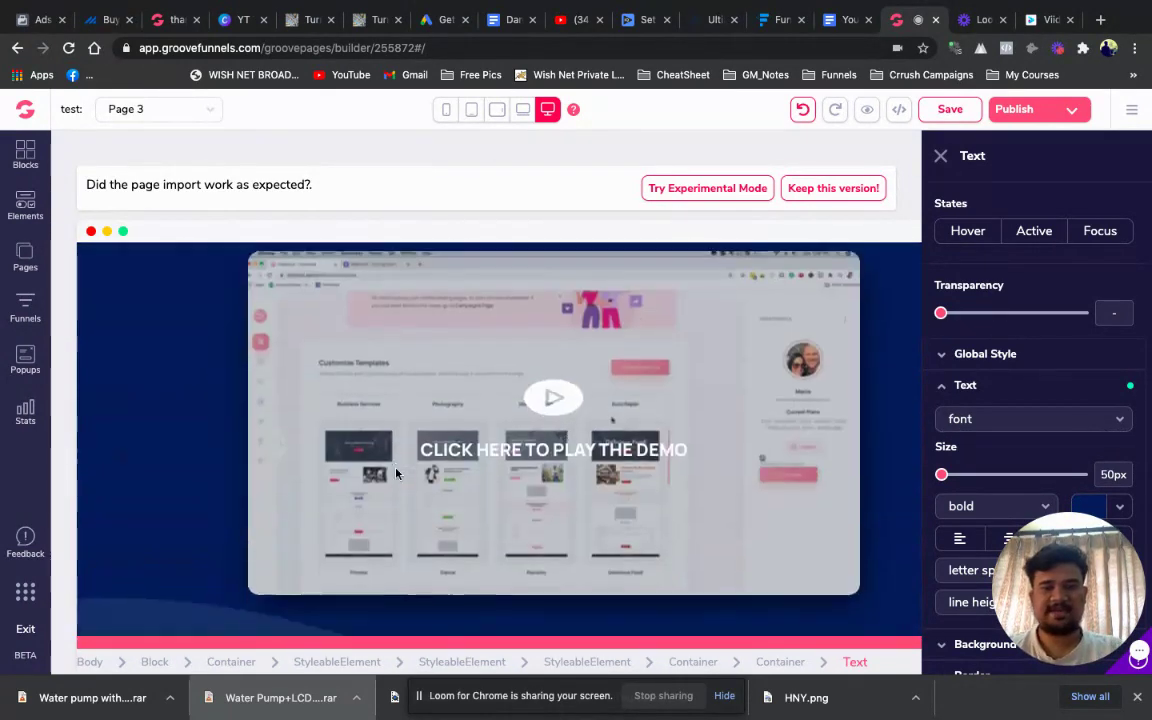
{"action": "scroll", "coordinate": [396, 472], "scroll_direction": "up", "scroll_amount": 1}
{"action": "left_click", "coordinate": [488, 370]}
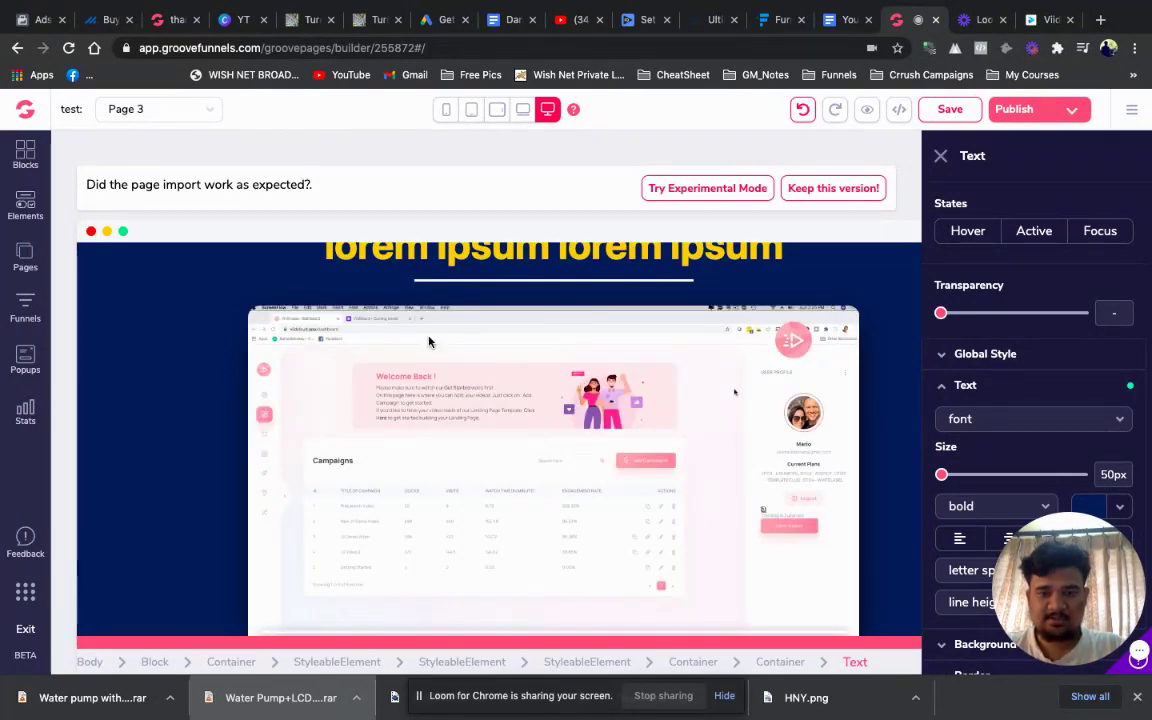
Examine the sections below the demo video and close the text settings at the large blank image frame.
{"action": "scroll", "coordinate": [630, 514], "scroll_direction": "down", "scroll_amount": 3}
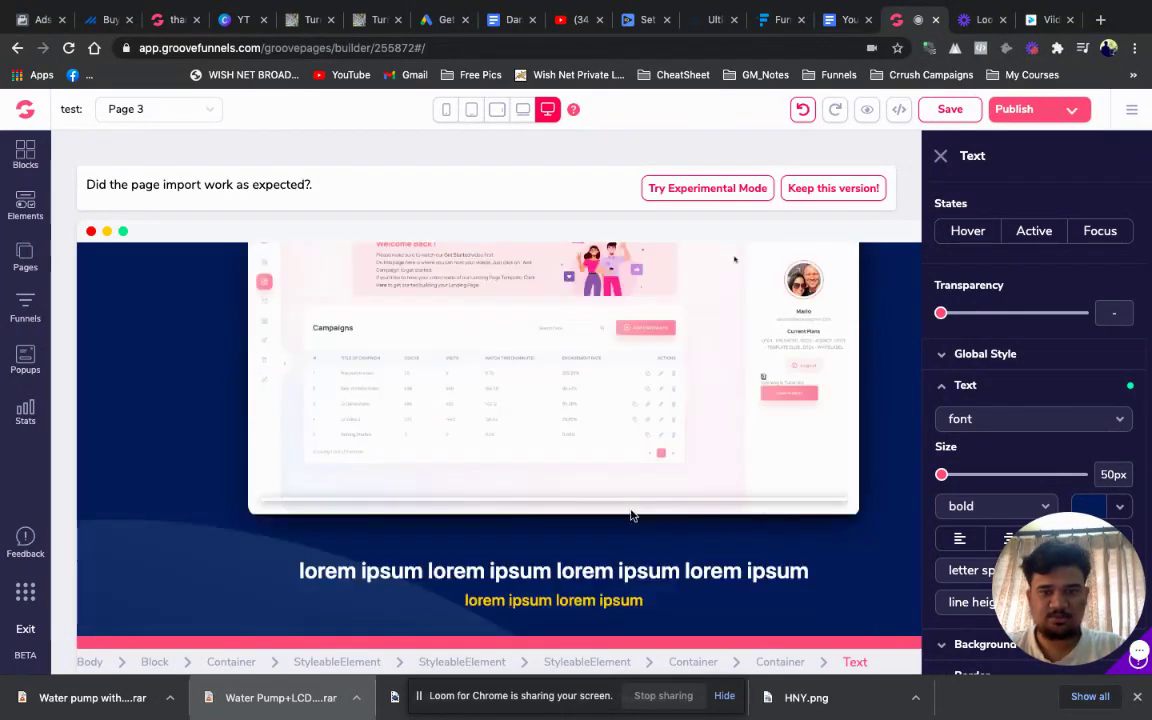
{"action": "scroll", "coordinate": [594, 357], "scroll_direction": "down", "scroll_amount": 5}
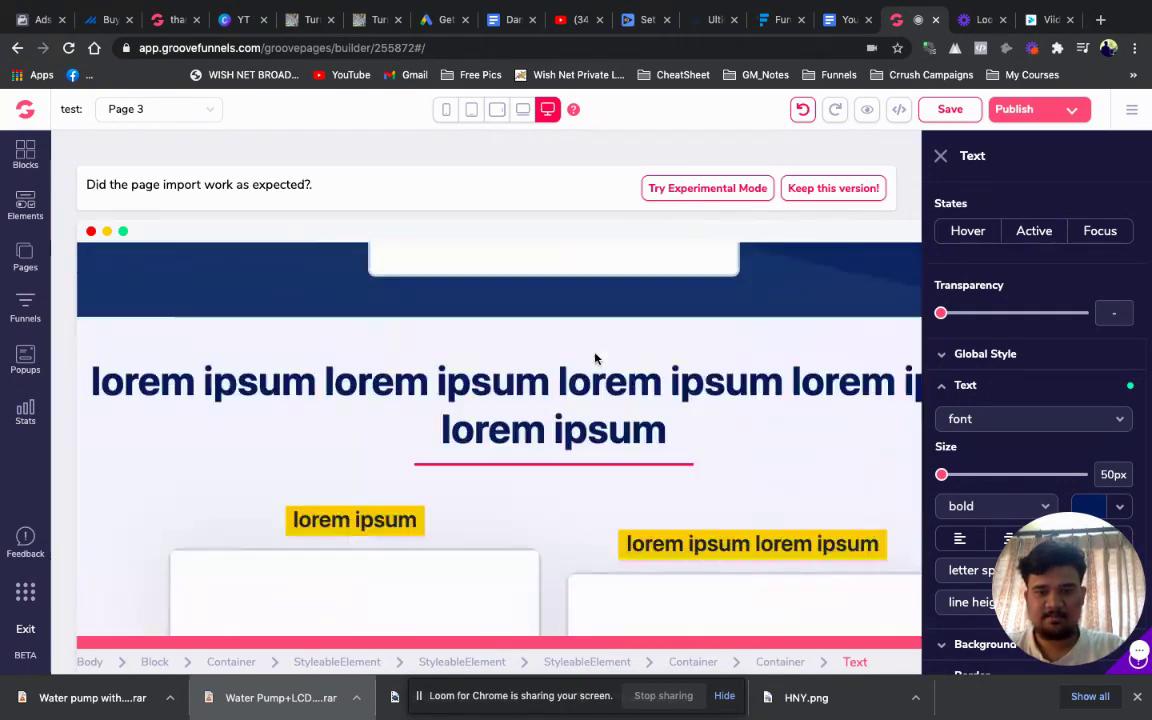
{"action": "scroll", "coordinate": [594, 357], "scroll_direction": "down", "scroll_amount": 10}
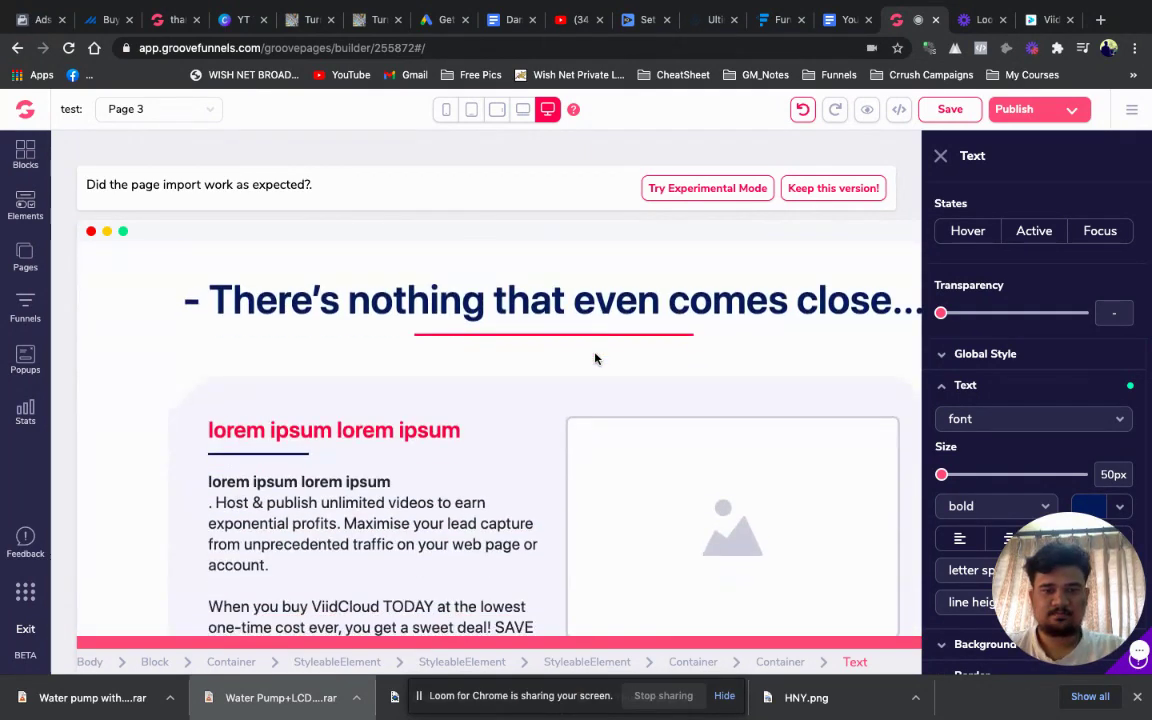
{"action": "scroll", "coordinate": [594, 357], "scroll_direction": "down", "scroll_amount": 8}
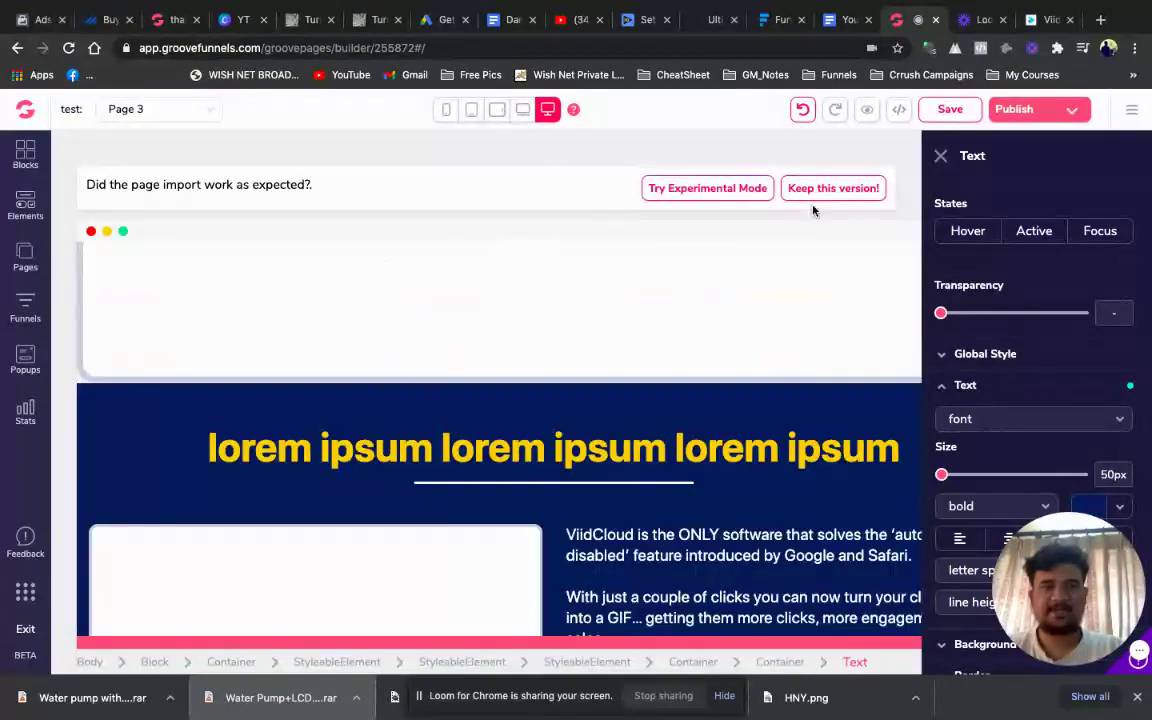
{"action": "left_click", "coordinate": [759, 347]}
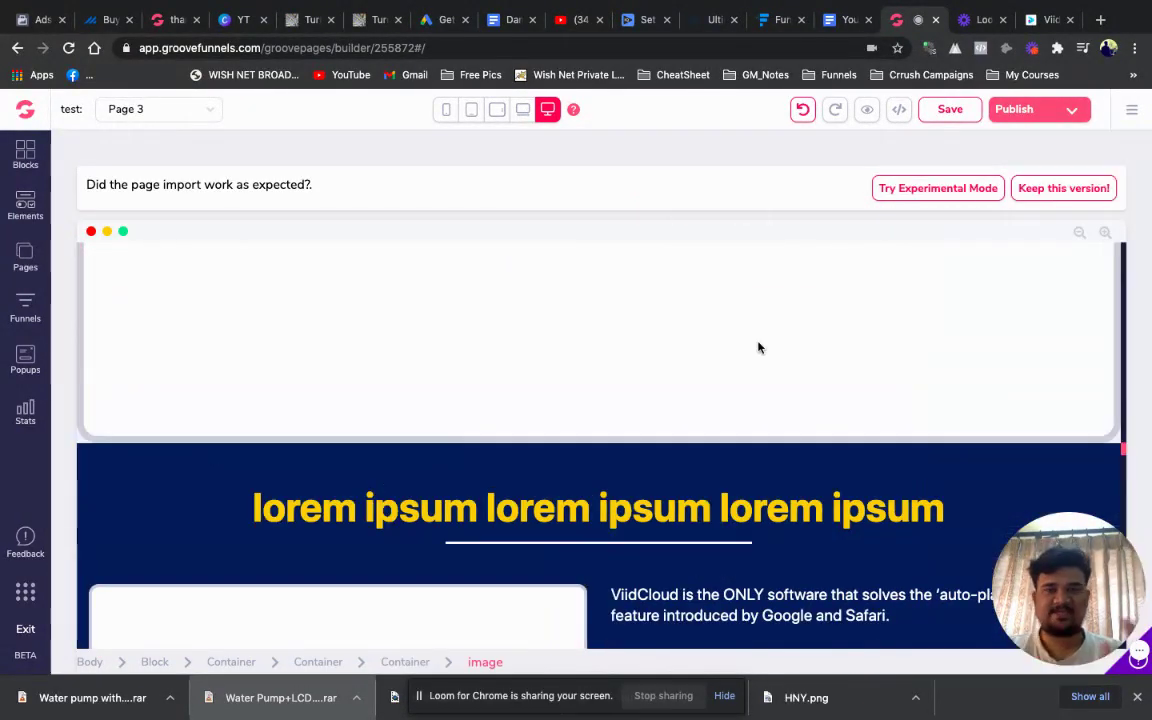